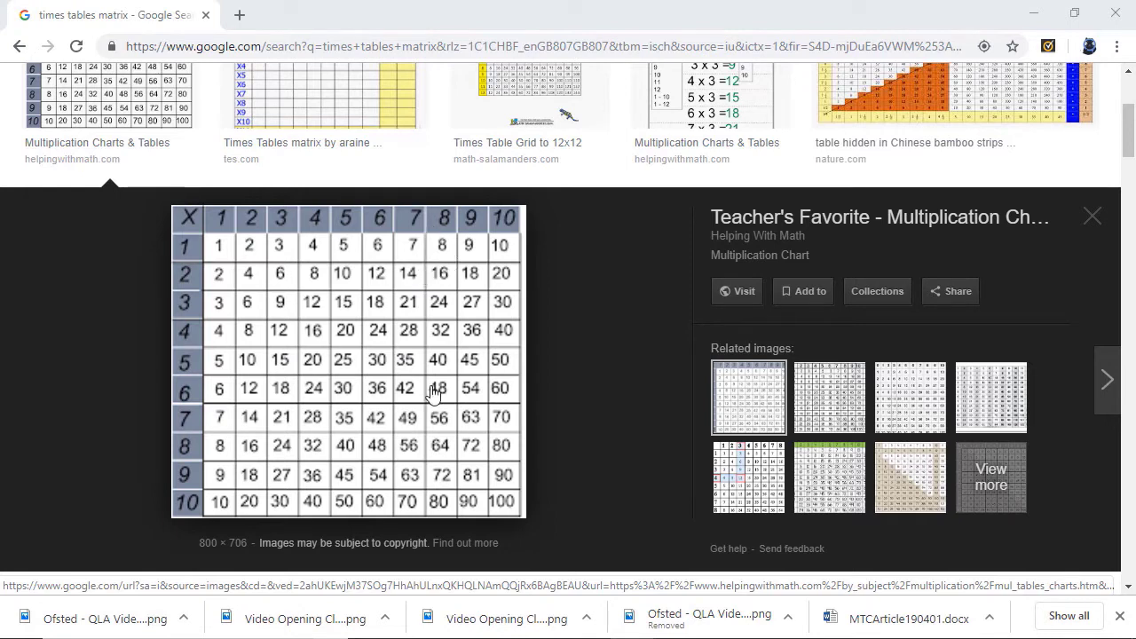
Switch to the Excel workbook Excel Top 10.xlsx and add a new worksheet named Times after the Data sheet
mouse_move(719, 638)
click(612, 589)
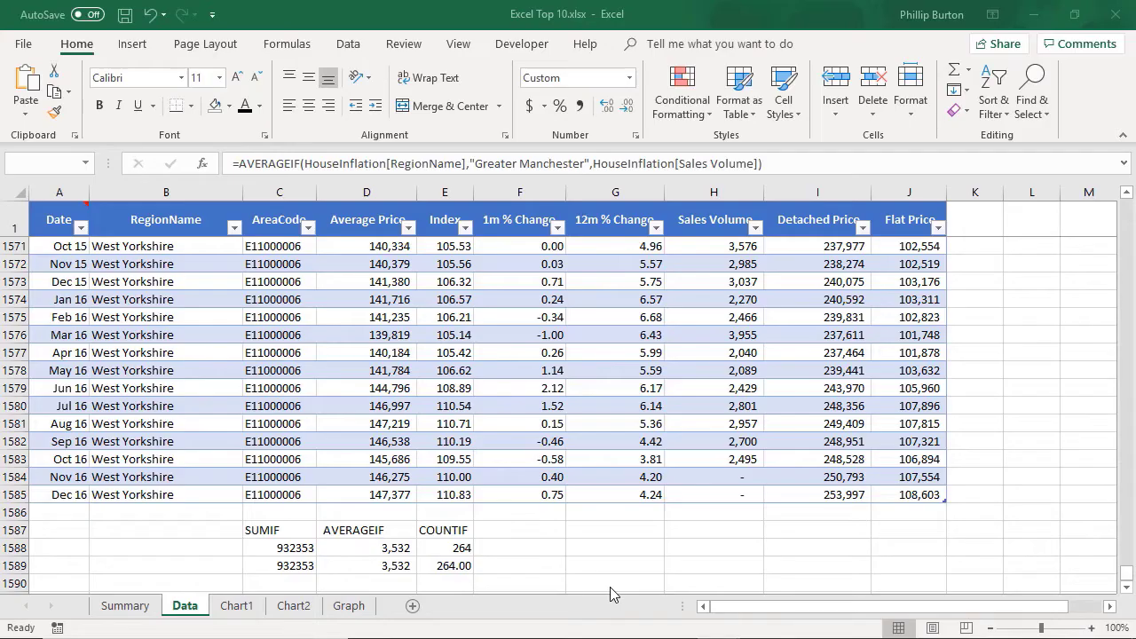
click(412, 606)
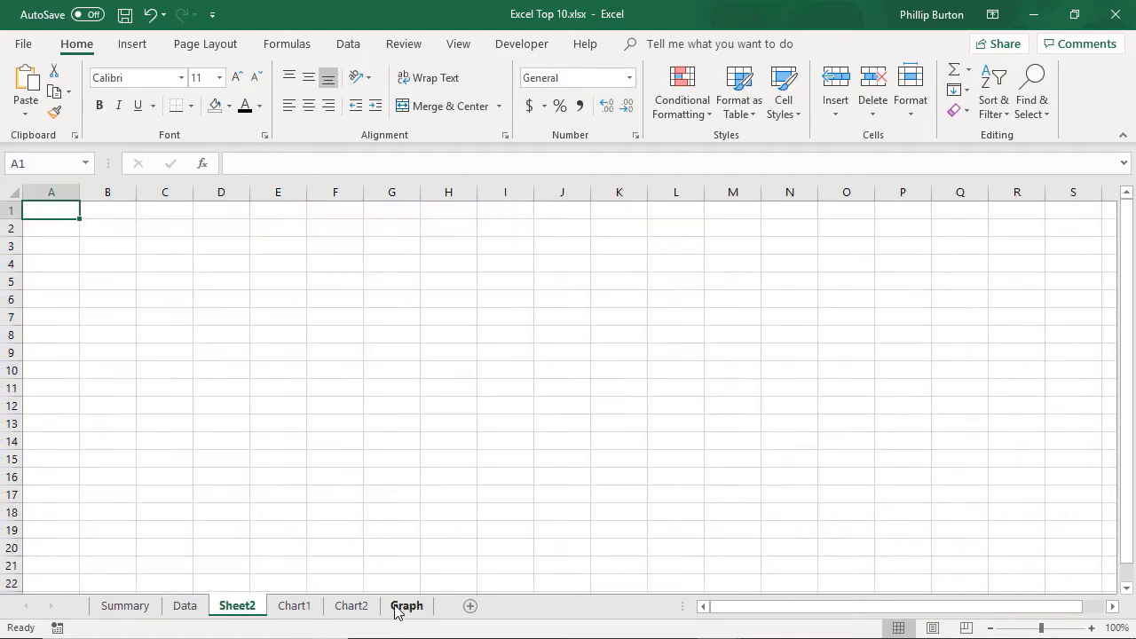
right_click(249, 611)
click(324, 443)
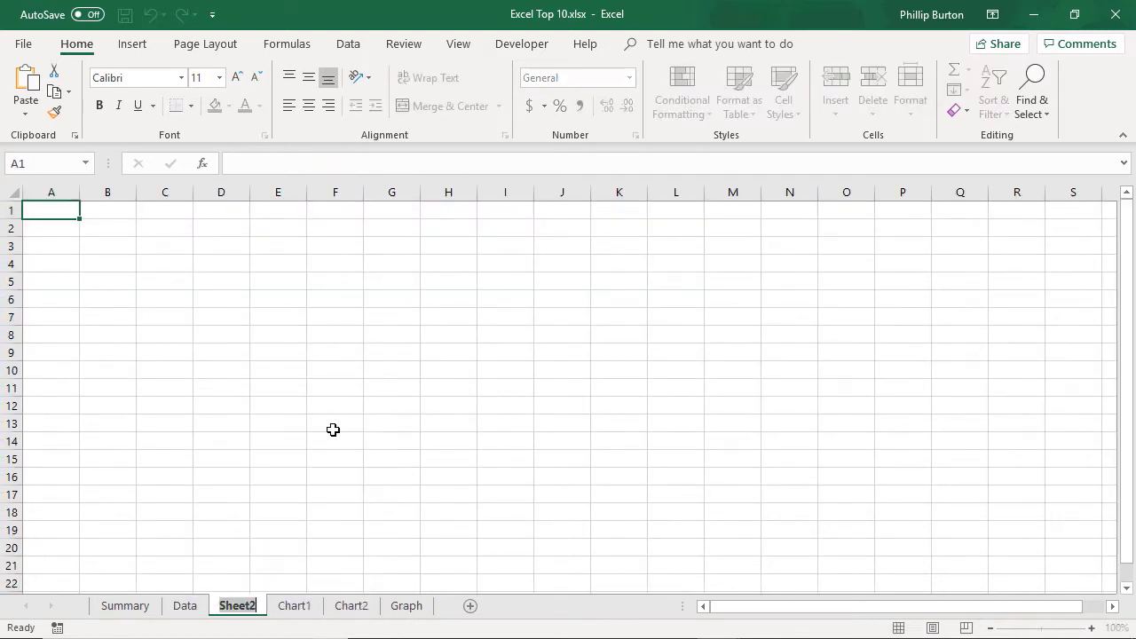
text(Times)
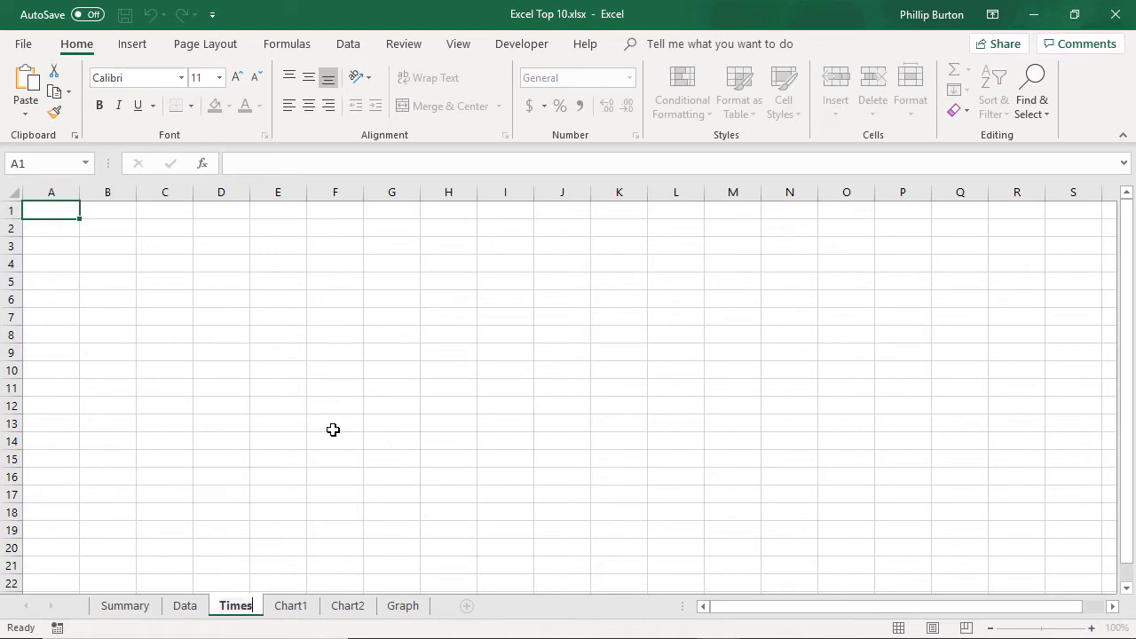
key(Return)
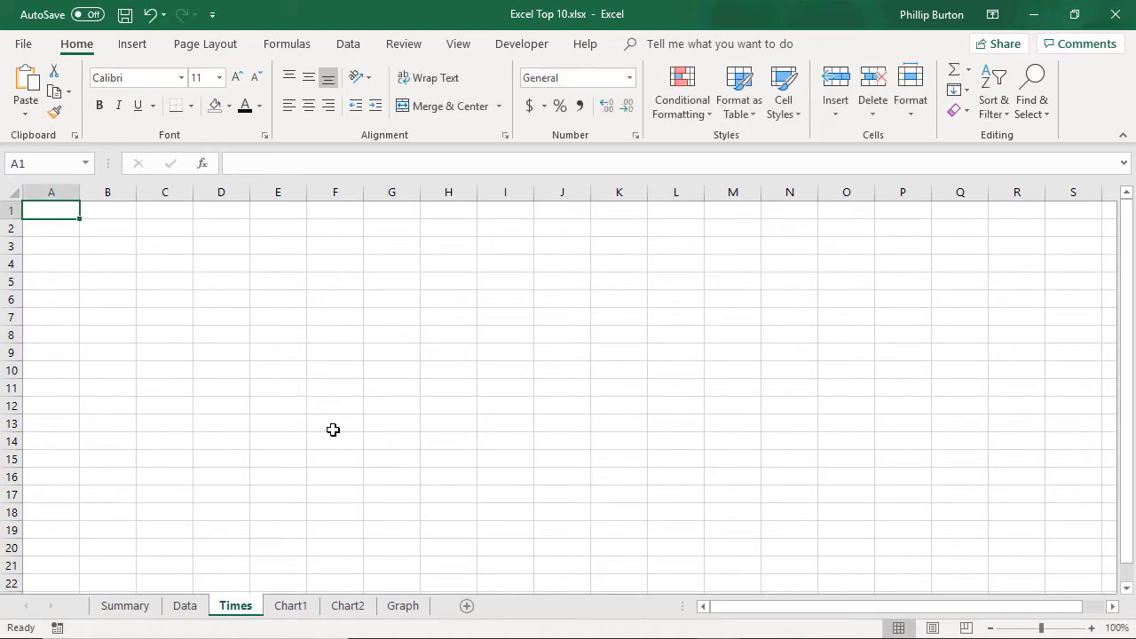
Enter 1 and 2 in B3 and C3 and extend the series across row 3 to 10 in K3
click(125, 250)
text(1)
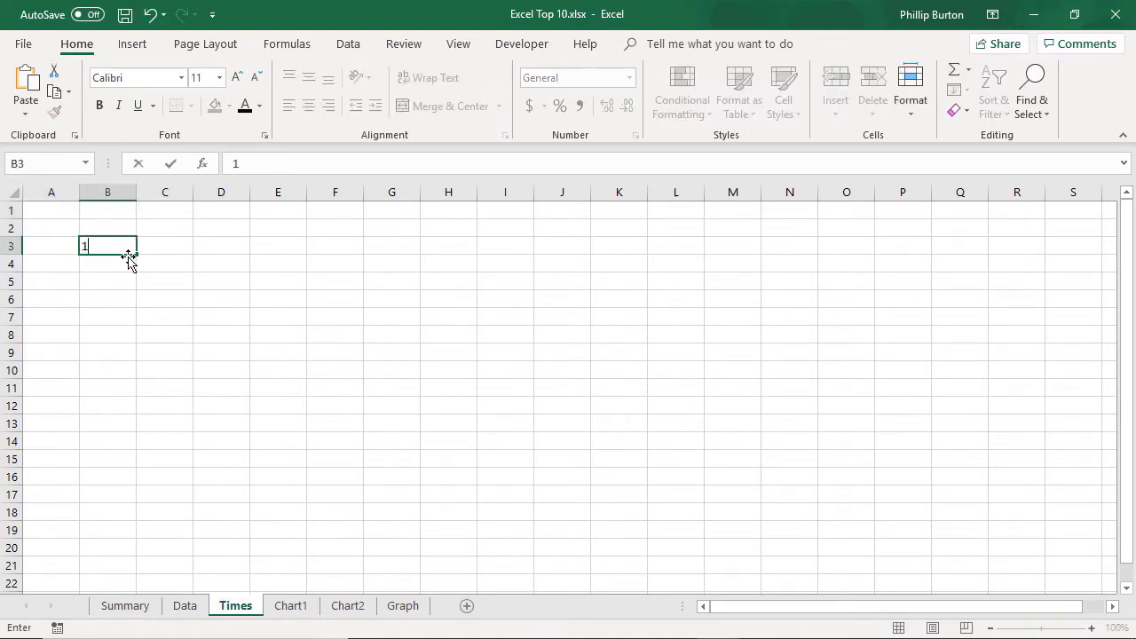
key(Tab)
text(2)
drag(109, 245, 165, 245)
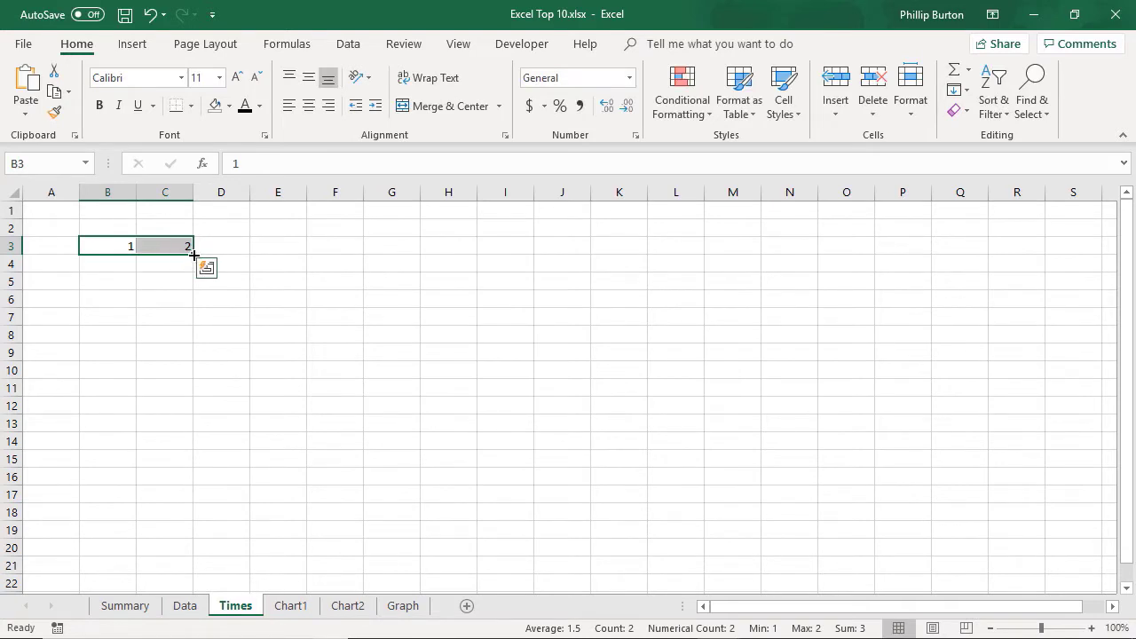
drag(194, 256, 620, 261)
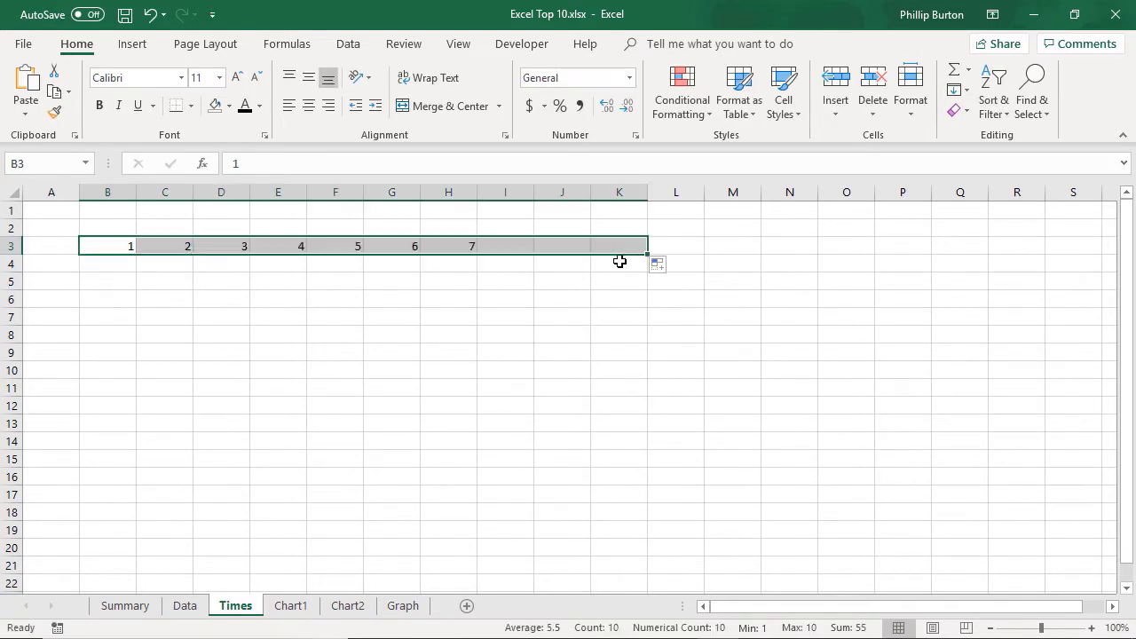
Enter 1 in A4 and fill the series down column A to 10 in A13
click(55, 263)
text(1)
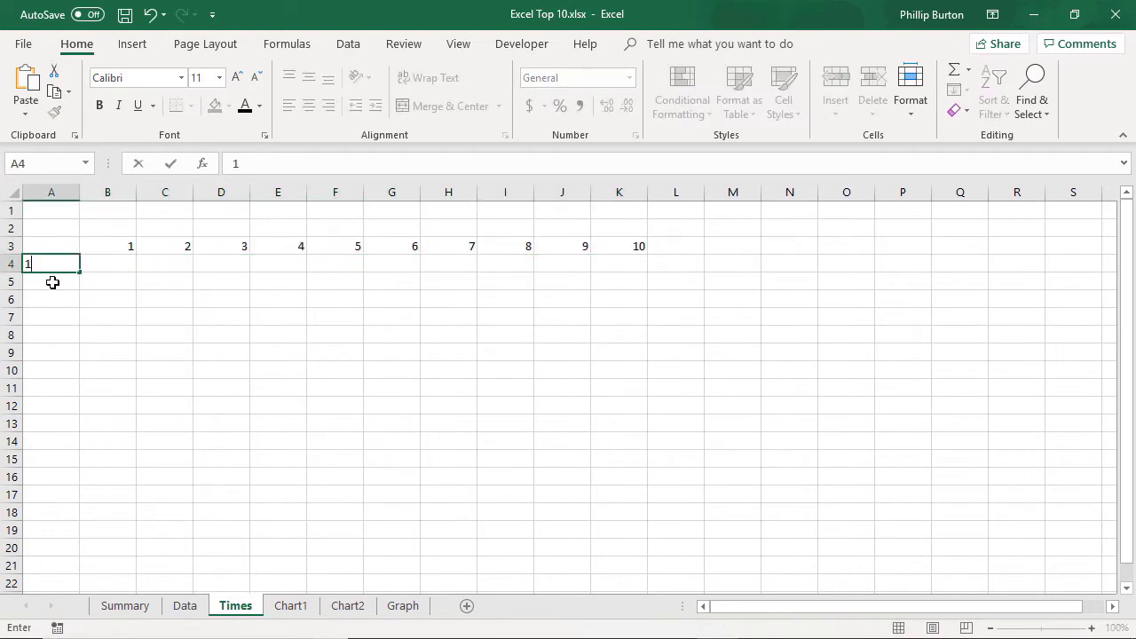
key(Return)
click(65, 269)
drag(79, 272, 78, 410)
click(107, 370)
Multiply the row and column headings with the formulas =a4*b3 in B4 and =a4*c3 in C4
click(118, 269)
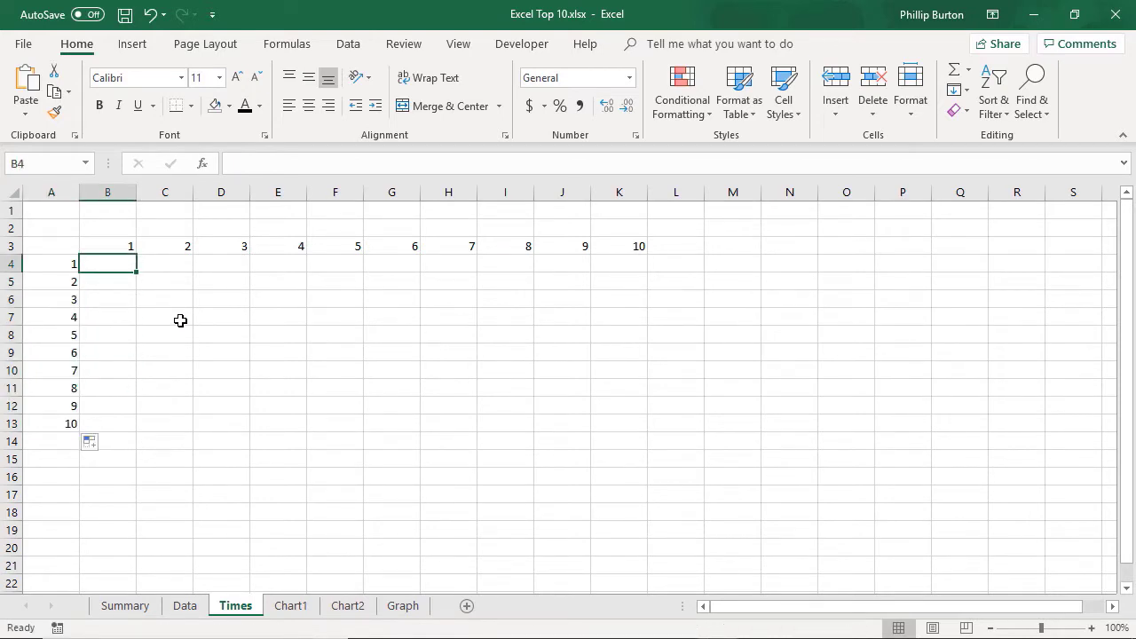
text(=a)
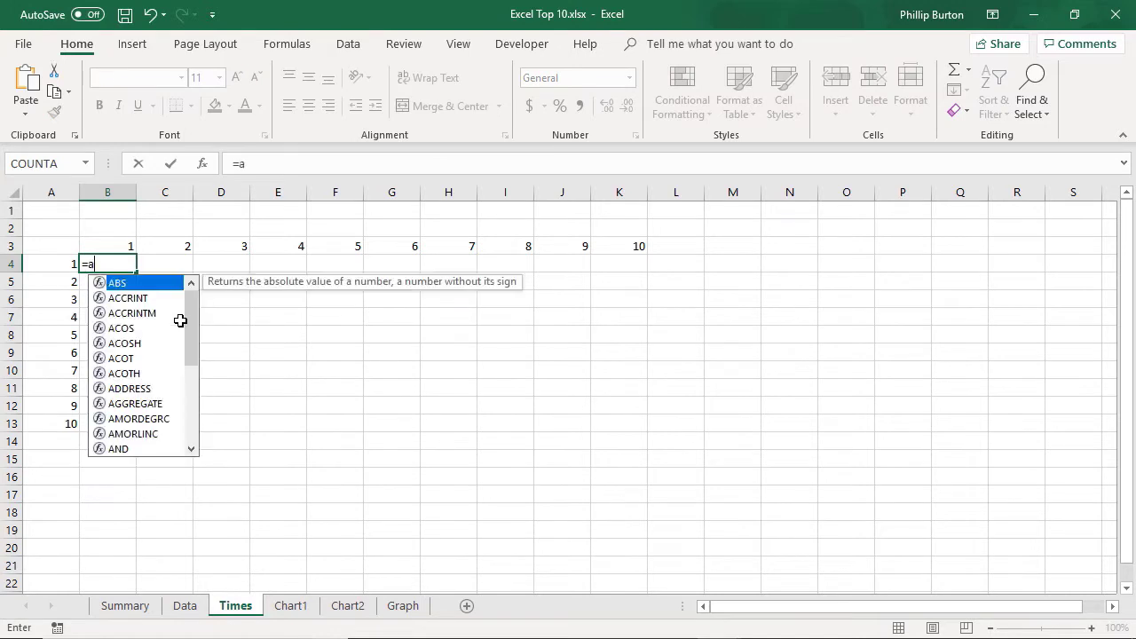
text(4*b3)
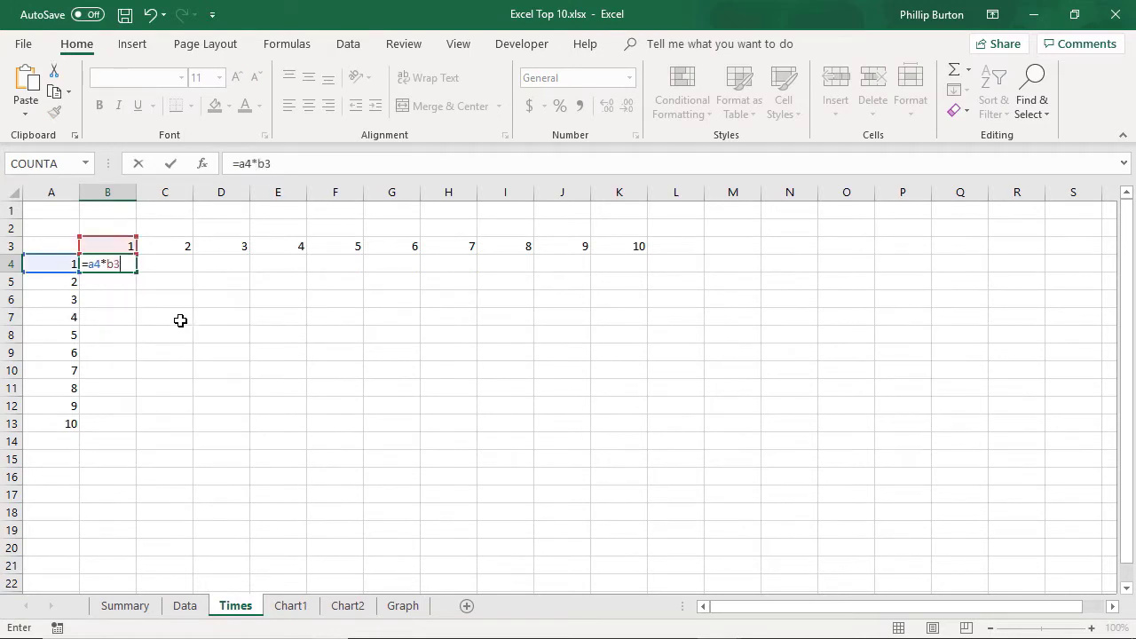
key(Tab)
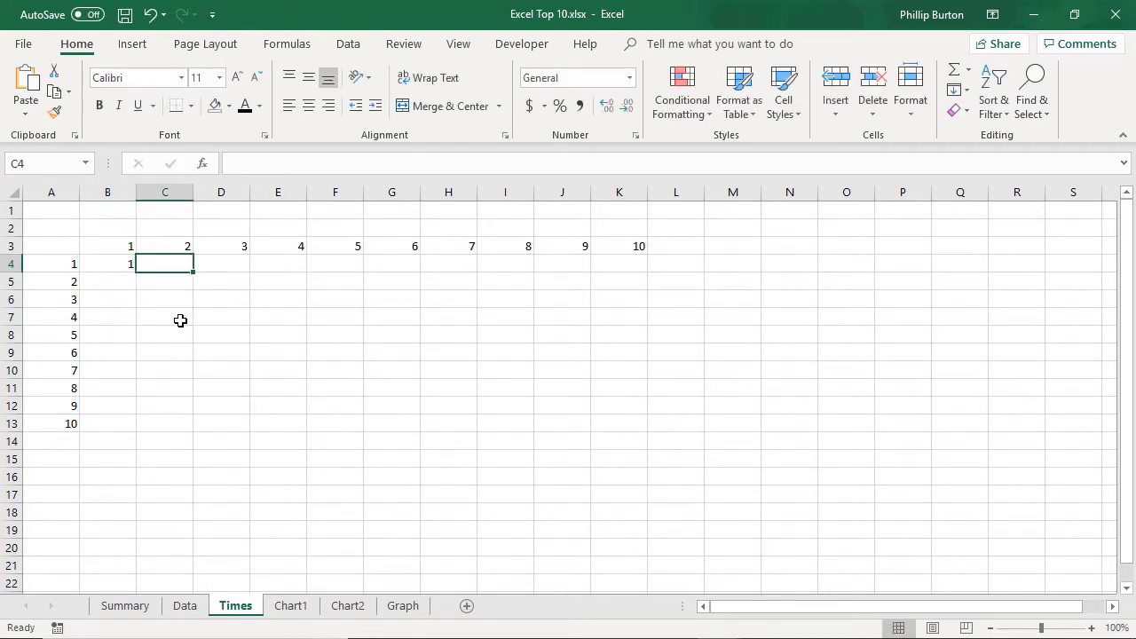
text(=)
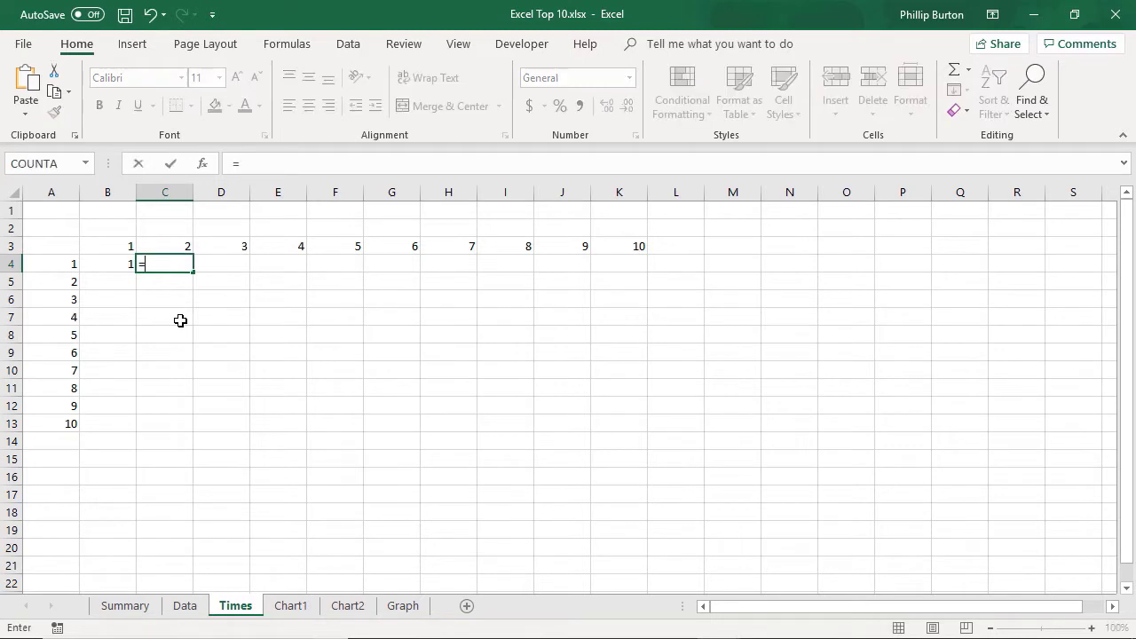
text(a4*)
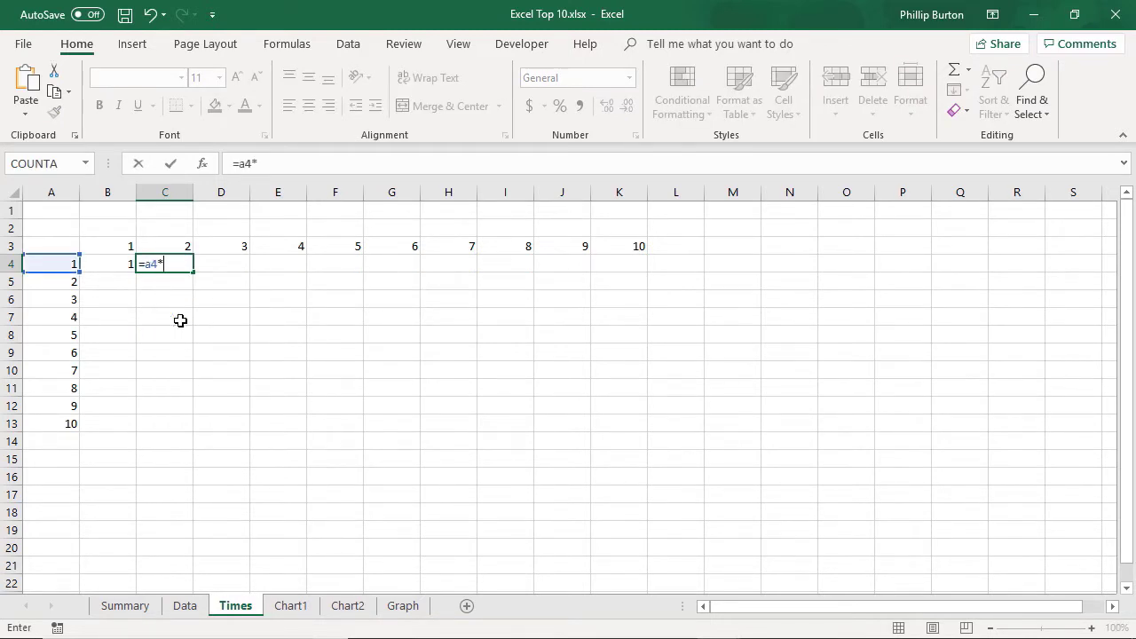
text(c3)
key(Return)
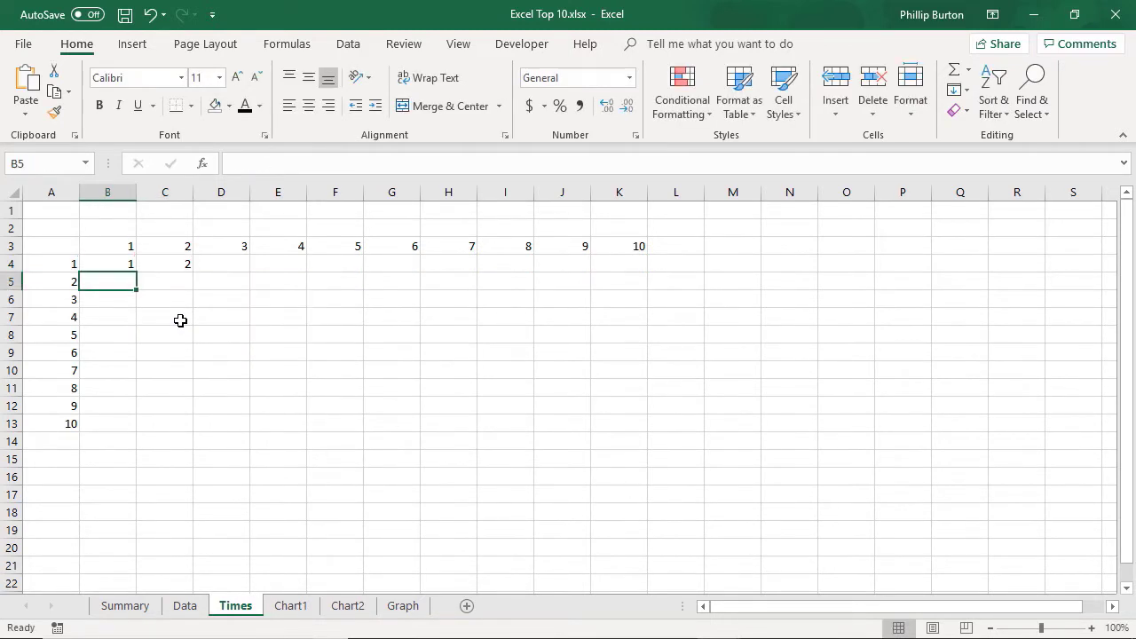
Enter the formula =a4*d3 in D4 to multiply its row heading by its column heading
key(Right)
key(Right)
key(Up)
text(=)
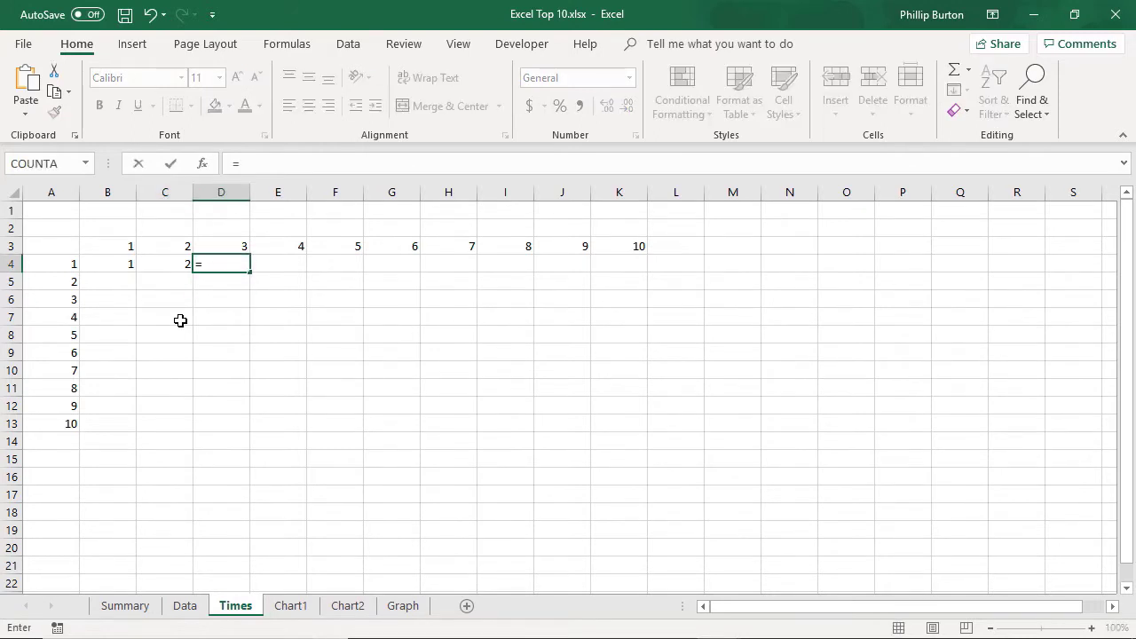
text(a4(d)
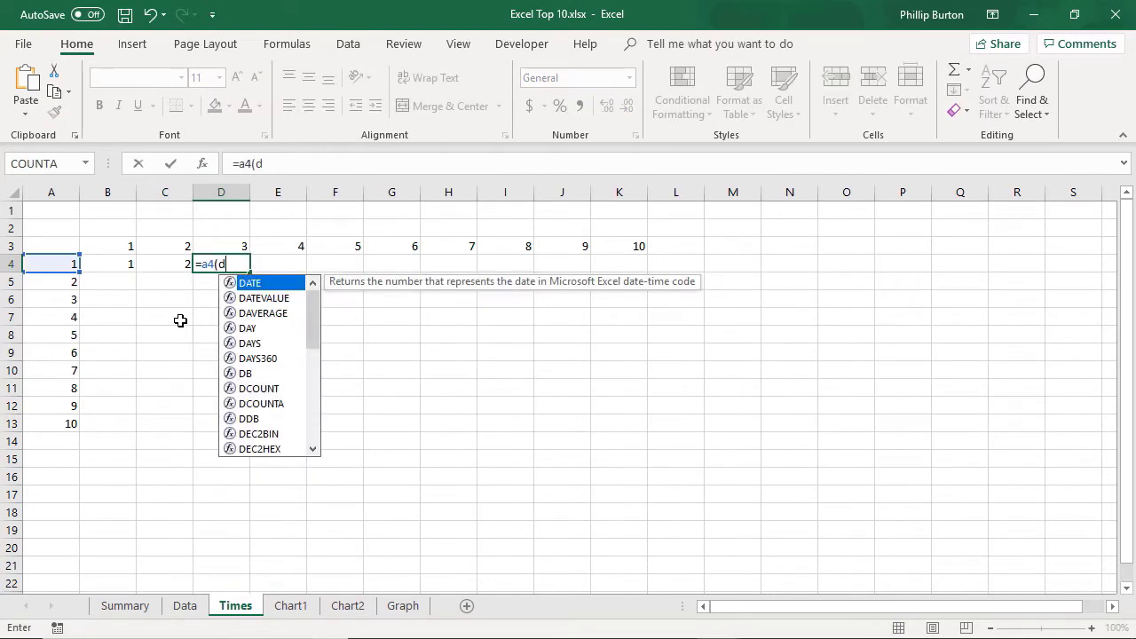
key(BackSpace)
text(*d3)
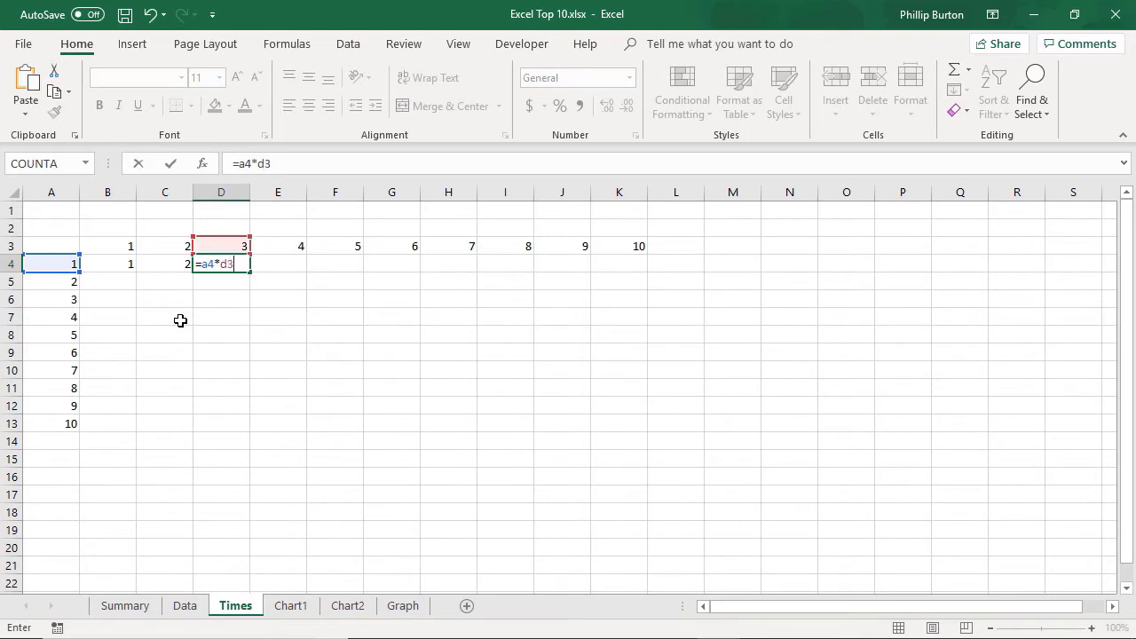
key(Return)
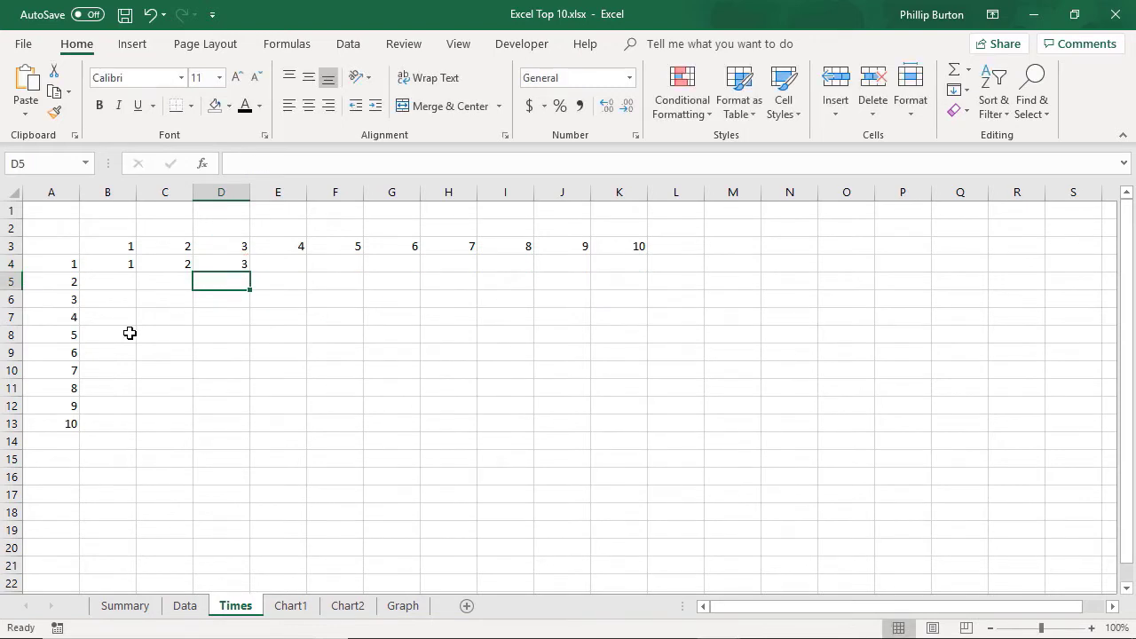
Try copying the B4 formula to the whole grid B4:K13, inspect K7, and undo the paste
click(118, 264)
key(ctrl+c)
drag(118, 268, 635, 430)
key(ctrl+v)
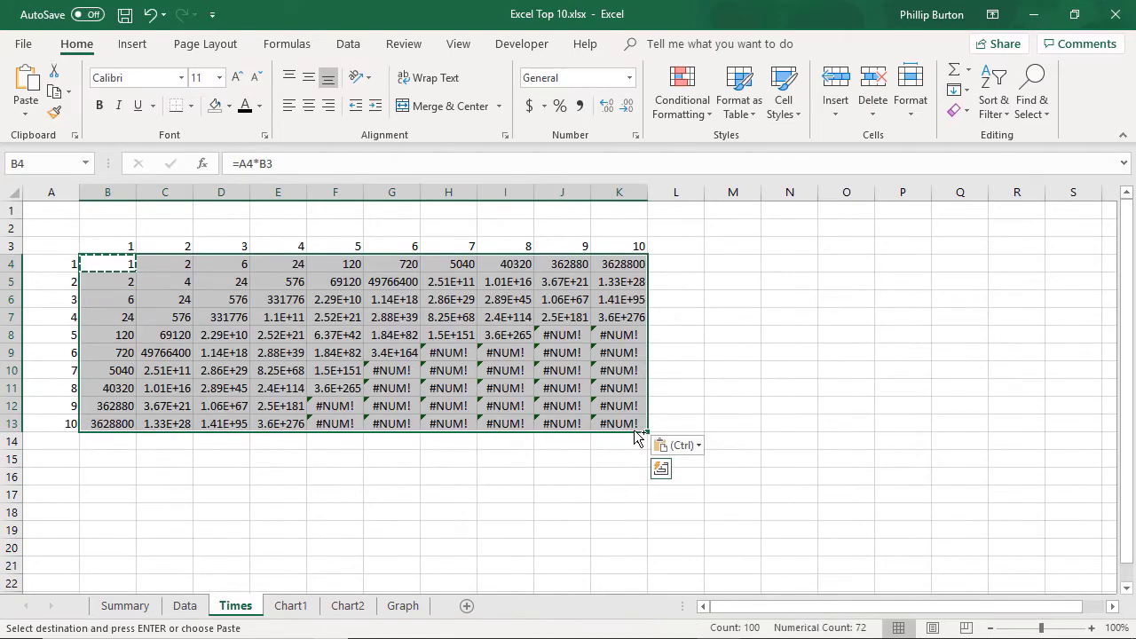
click(625, 317)
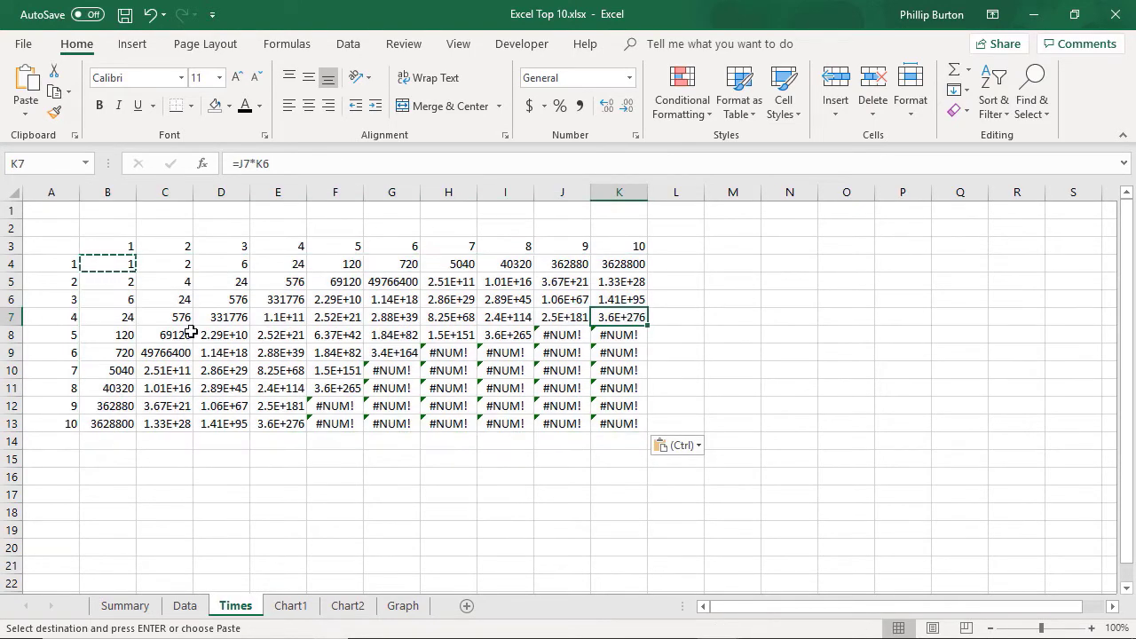
key(ctrl+z)
click(114, 265)
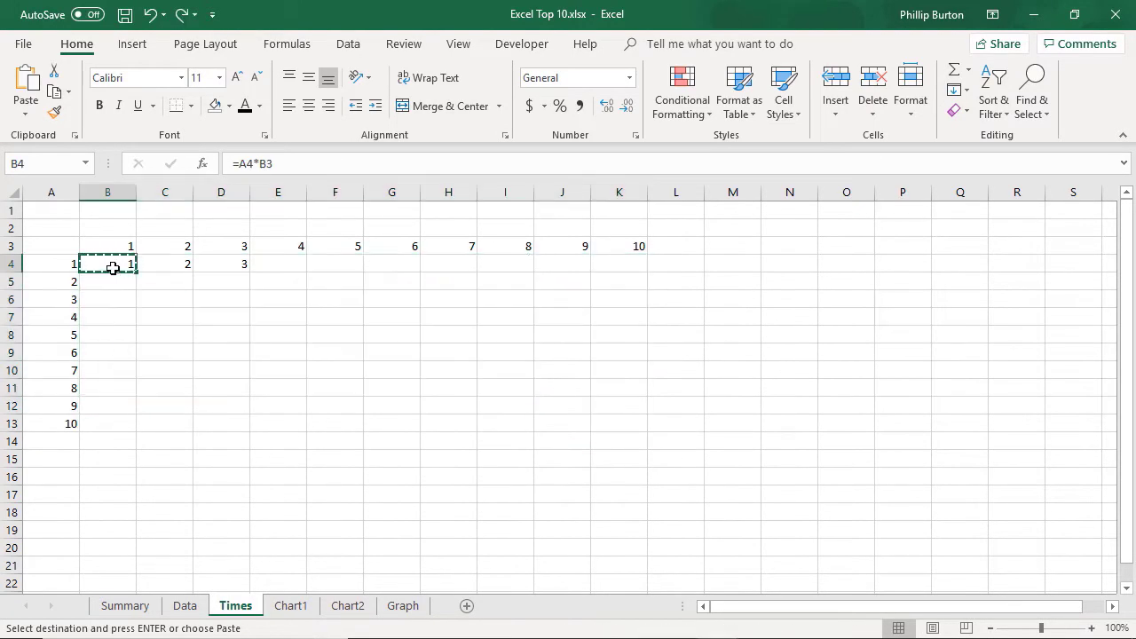
Fill the row for heading 2 with =a5*b3 in B5, =a5*c3 in C5 and =a5*d3 in D5
click(116, 283)
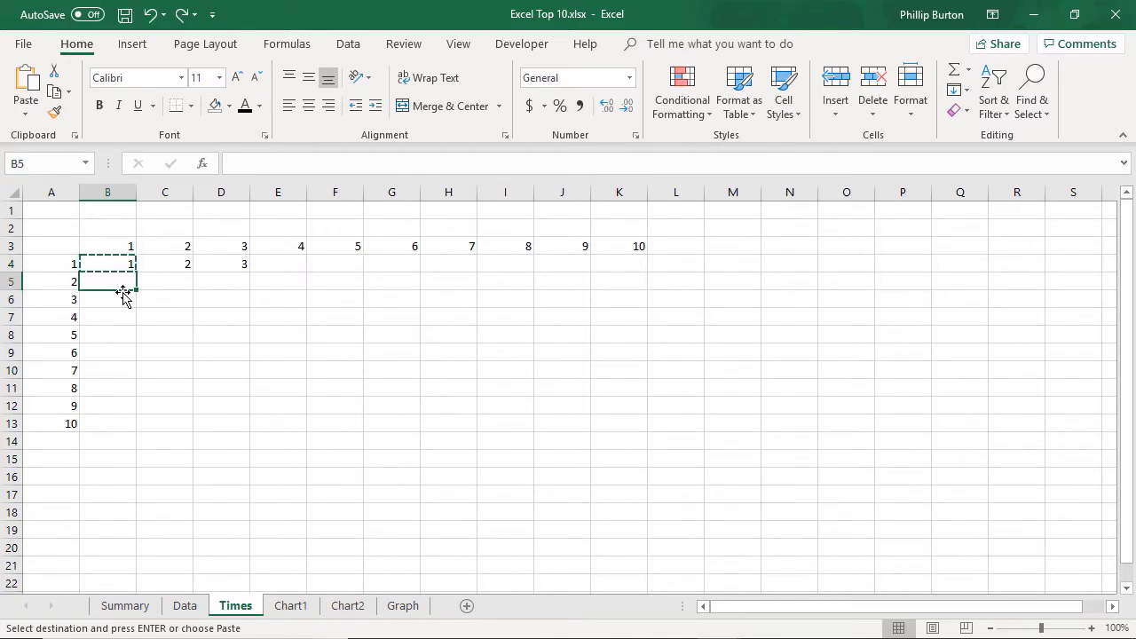
text(=a)
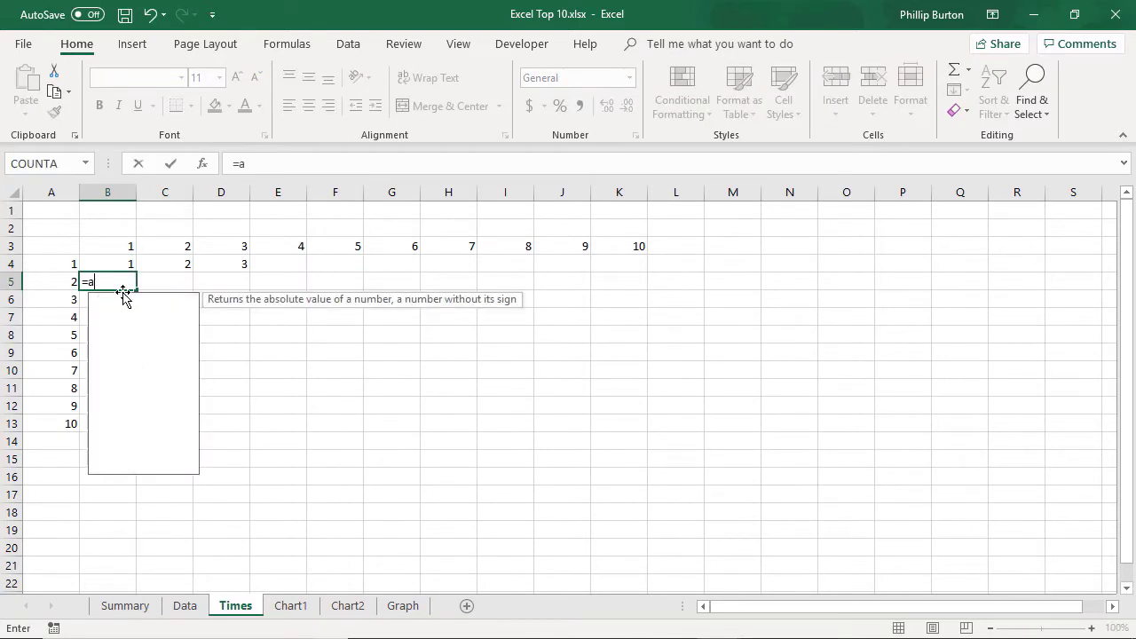
text(5*b3)
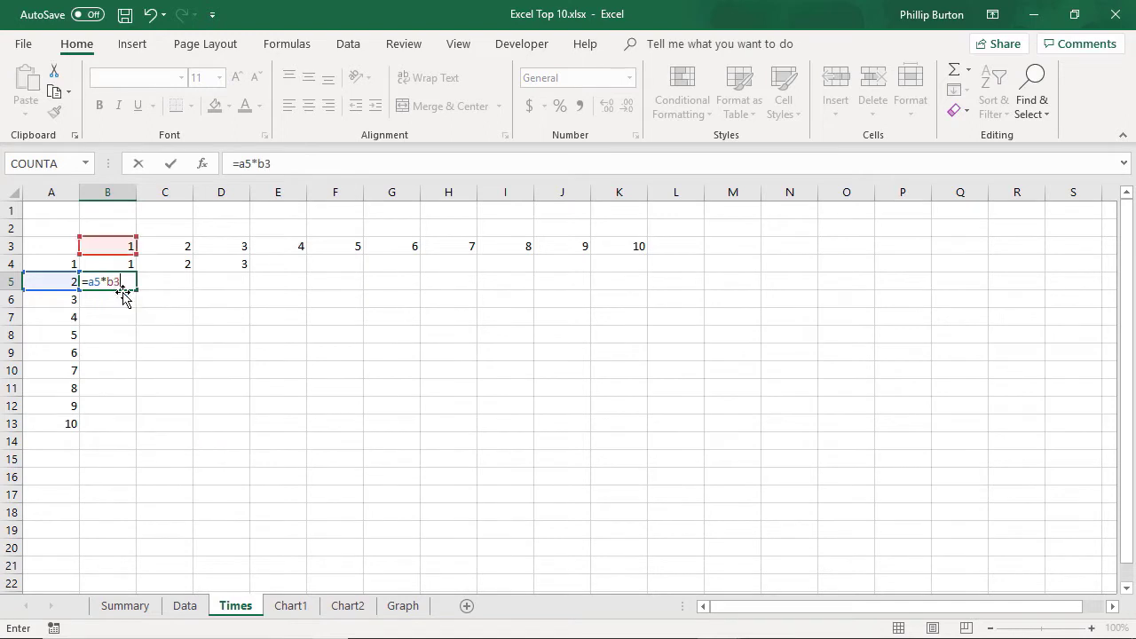
key(Tab)
text(=a5)
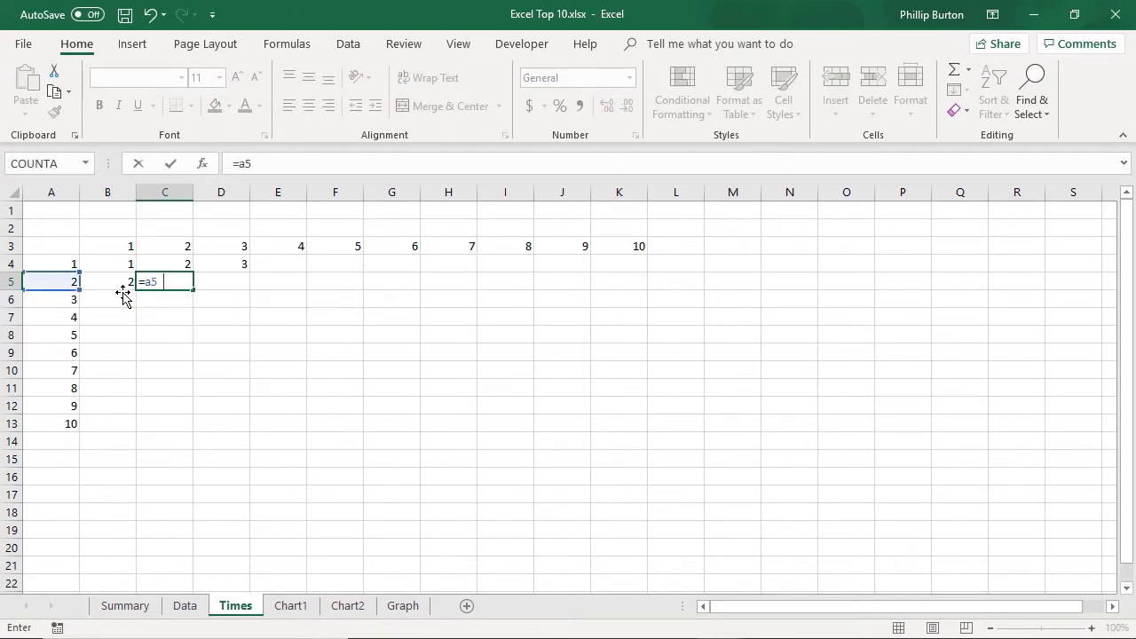
text(*c3)
key(Tab)
text(=)
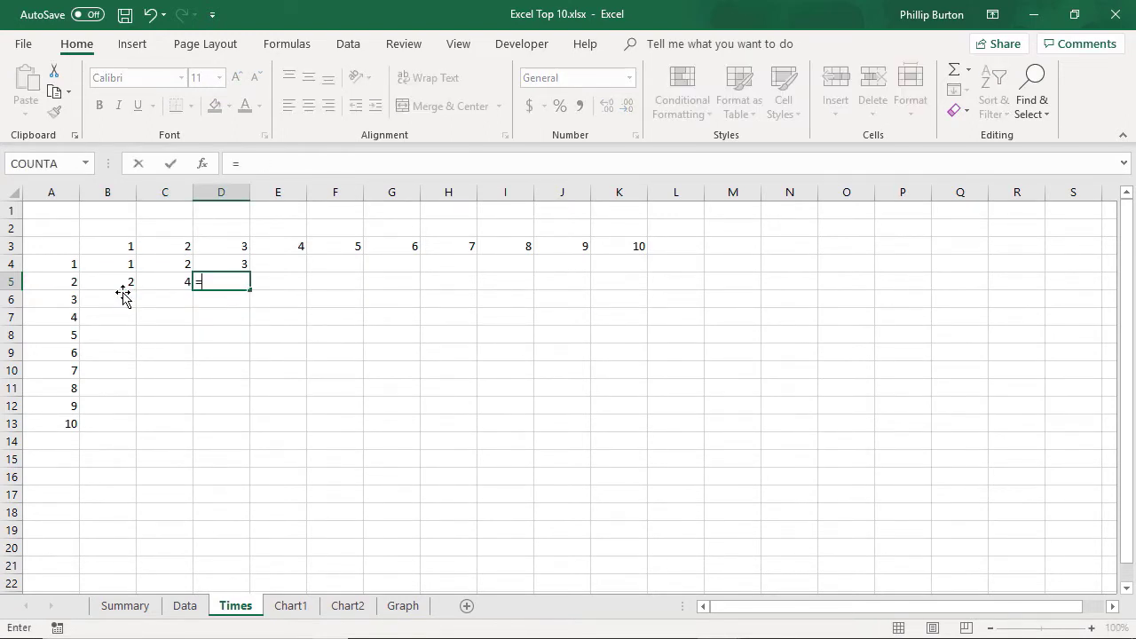
text(a5*d3)
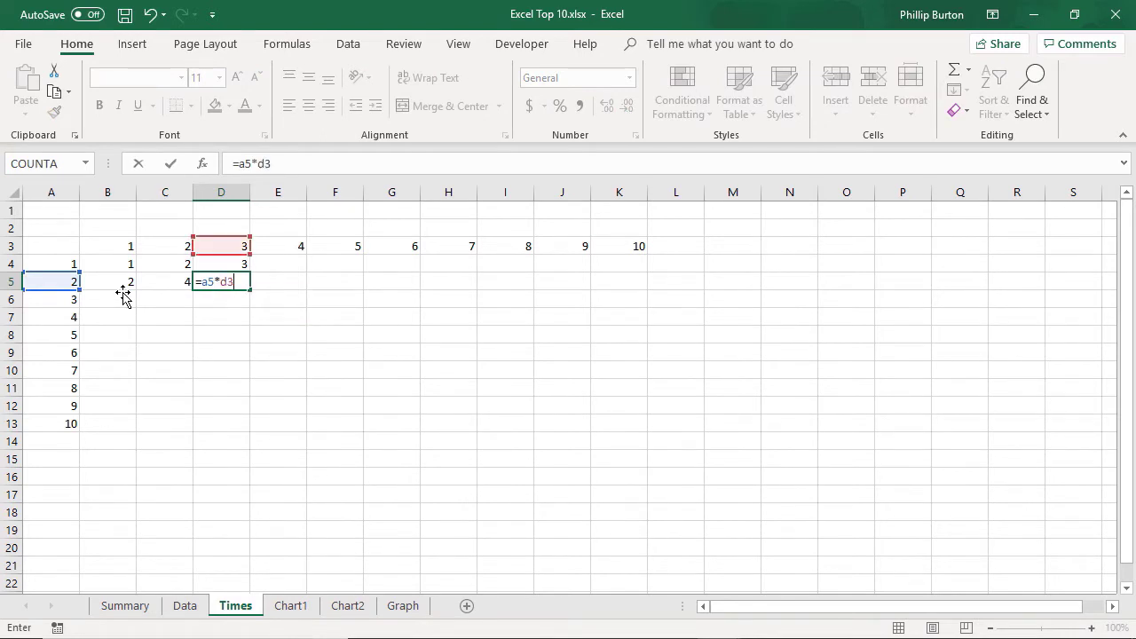
click(124, 288)
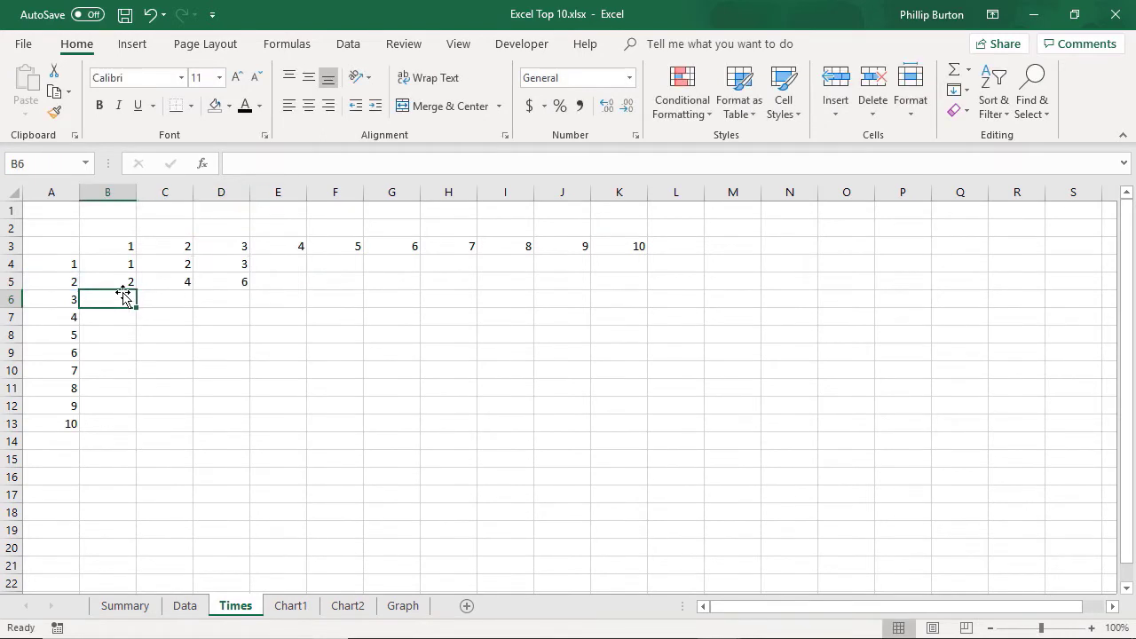
Show the formulas in the cells and examine how the references vary across B4:D5
click(293, 46)
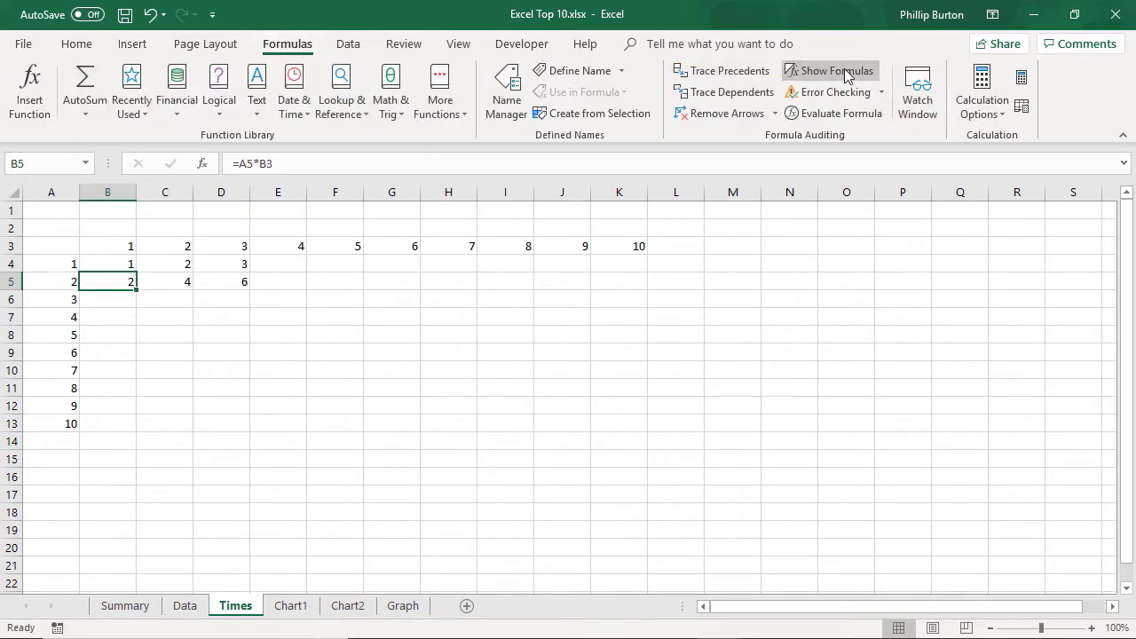
click(815, 74)
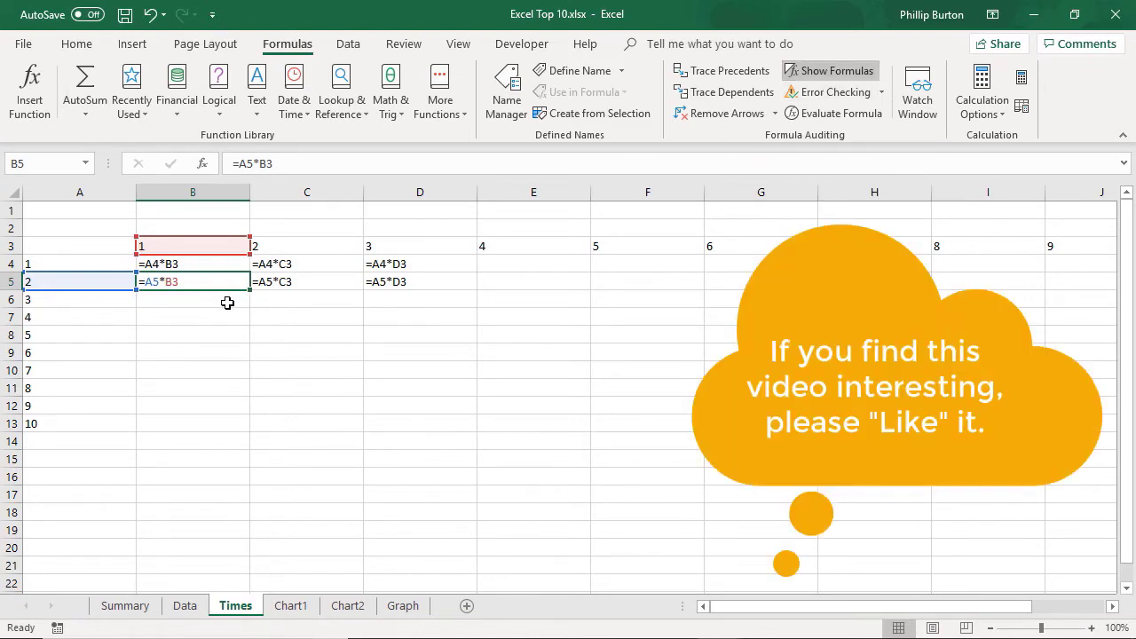
drag(381, 280, 210, 263)
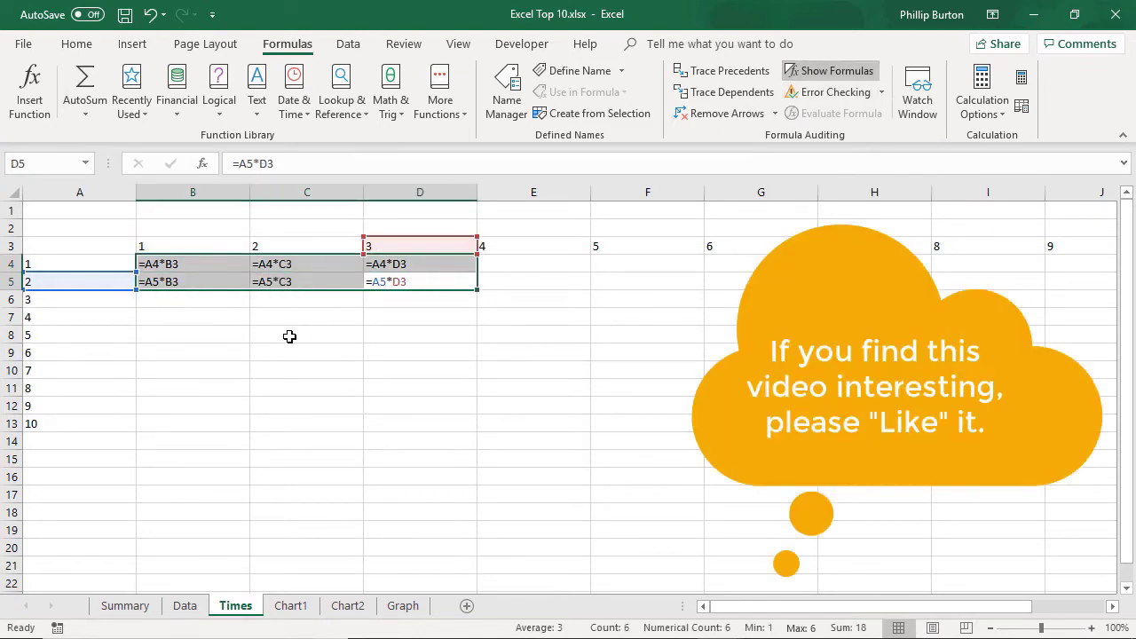
click(302, 304)
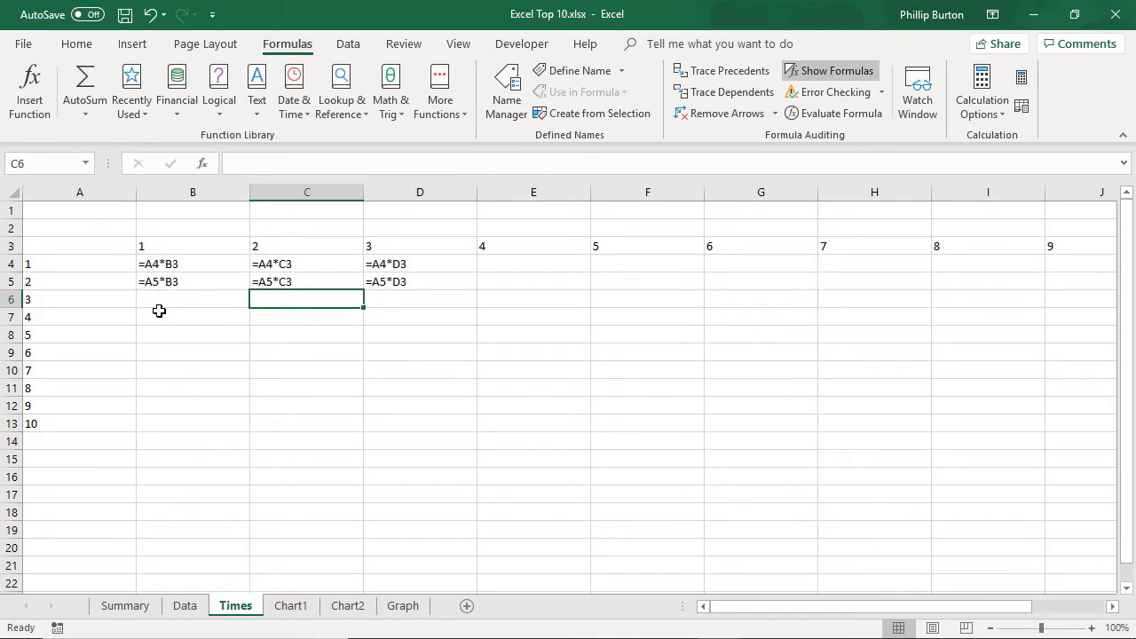
click(180, 314)
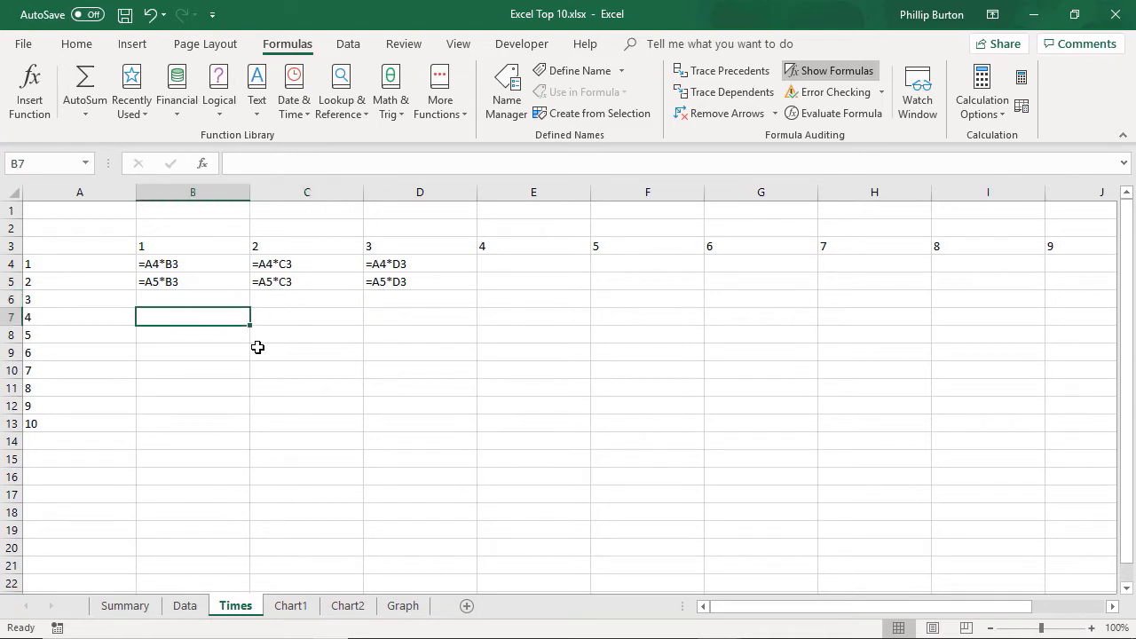
Draft the placeholder formula =$a?*?$3 in B7 to work out which references to fix, and discard the entry
text(=a?*?3)
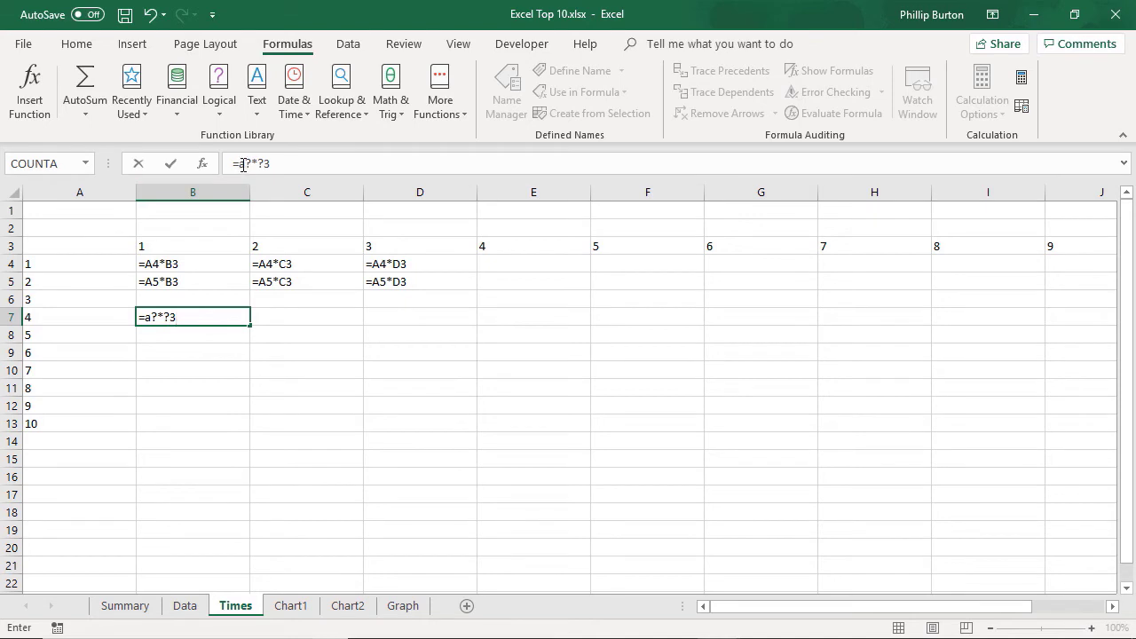
drag(239, 164, 273, 164)
click(237, 169)
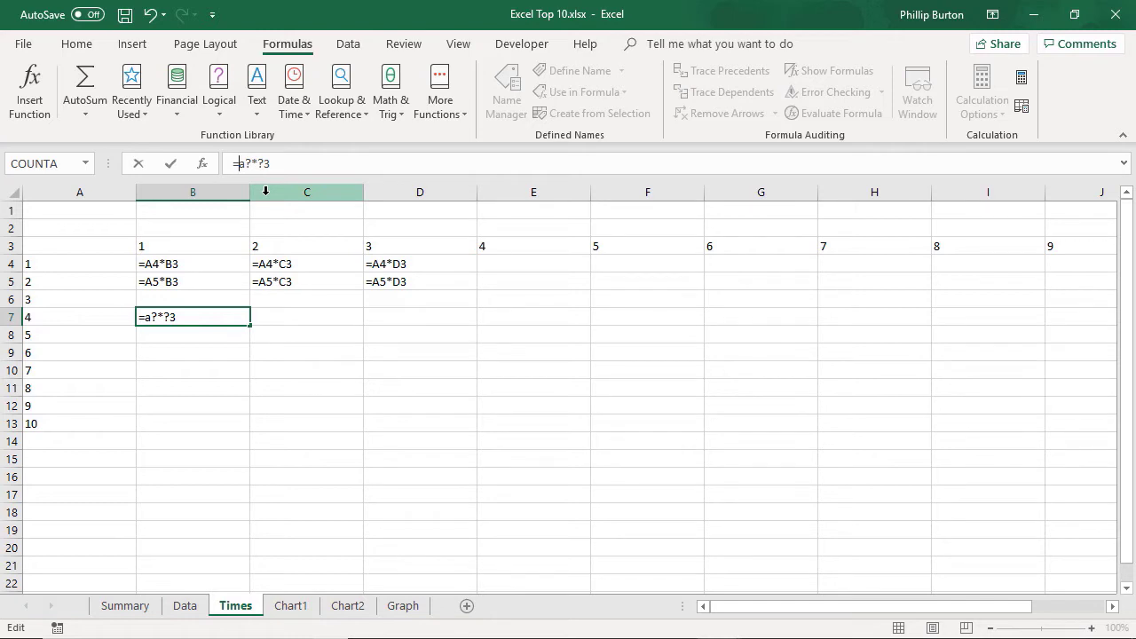
text($)
key(Right)
text($)
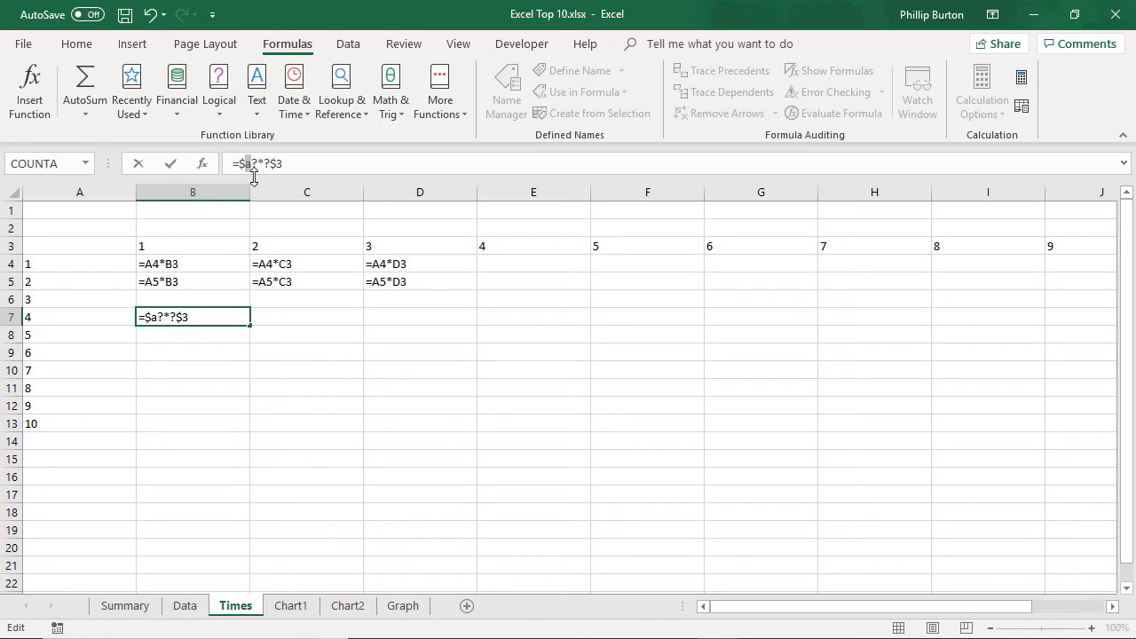
key(Escape)
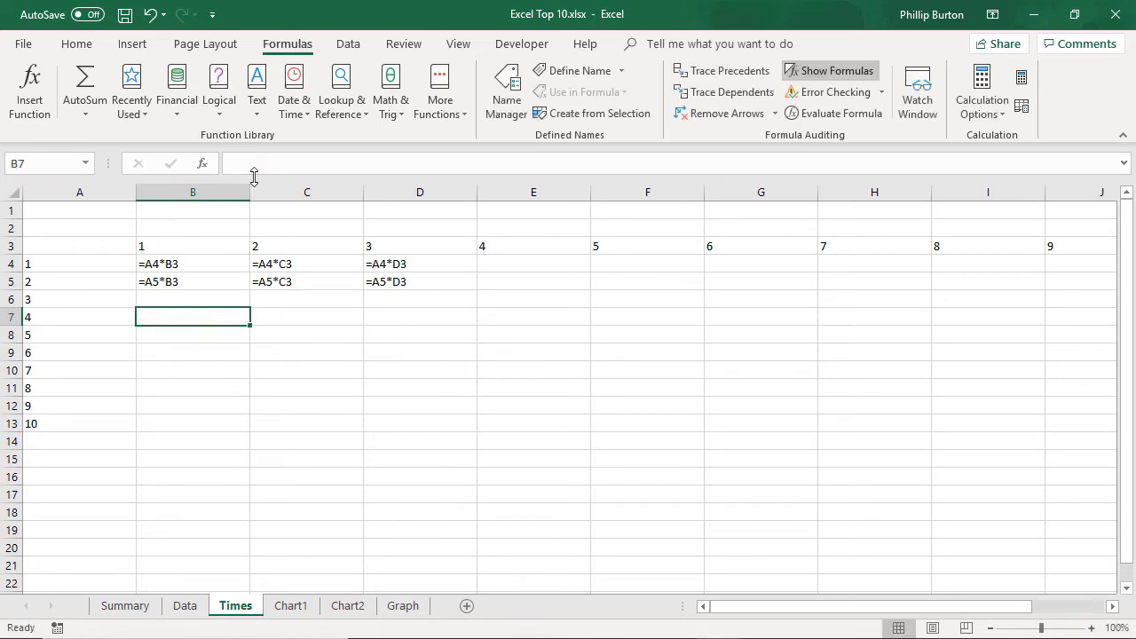
Change the formula in B4 to =$A4*B$3, fixing column A and row 3
click(194, 263)
click(239, 163)
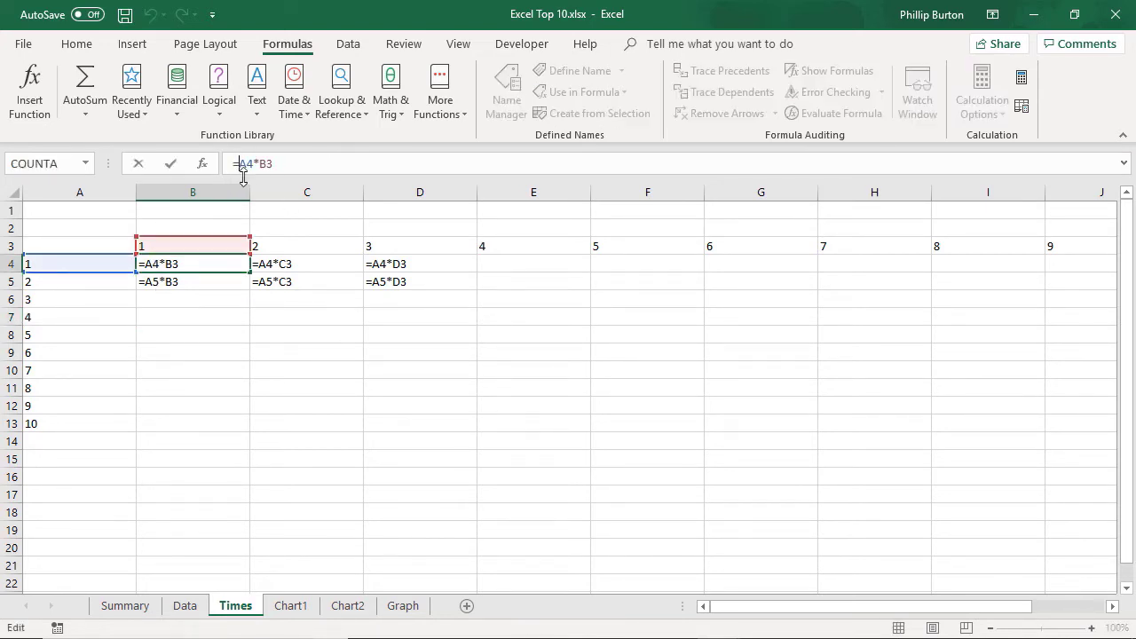
text($)
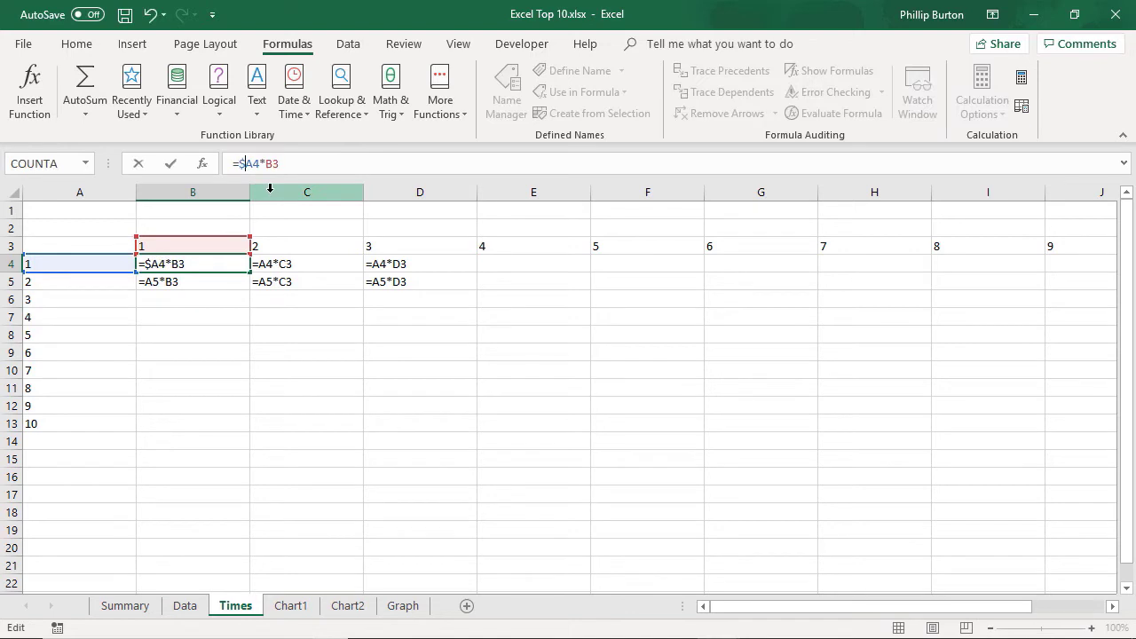
click(275, 163)
text($)
key(Return)
key(Up)
Display results instead of formulas and copy the B4 formula to the whole grid B4:K13
click(838, 71)
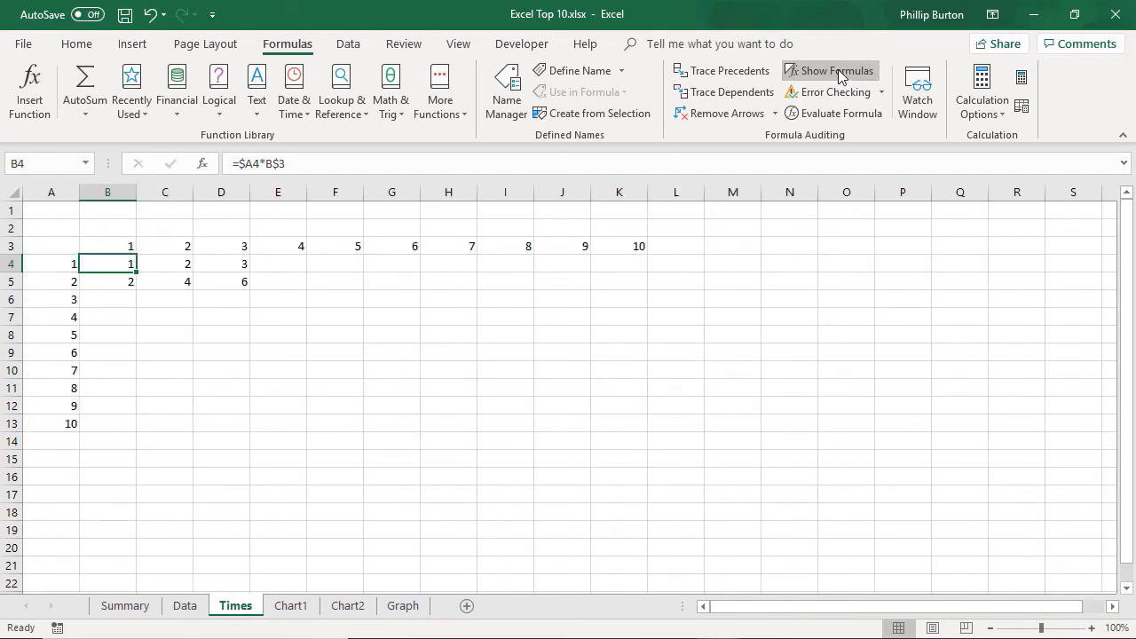
click(838, 69)
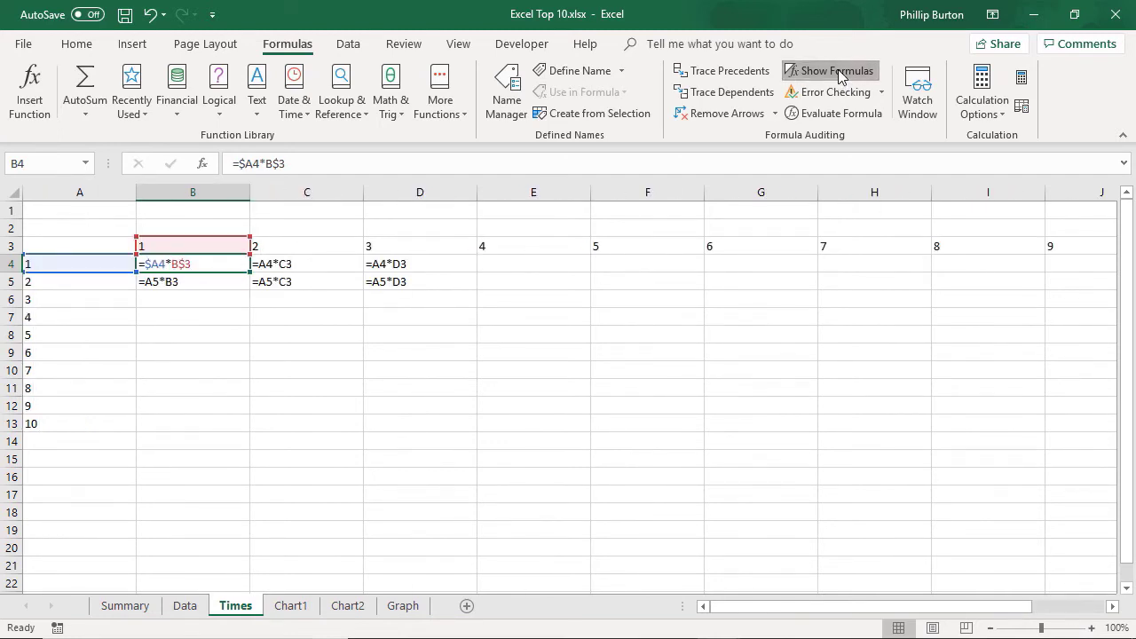
click(838, 71)
key(ctrl+c)
drag(107, 264, 636, 421)
key(ctrl+v)
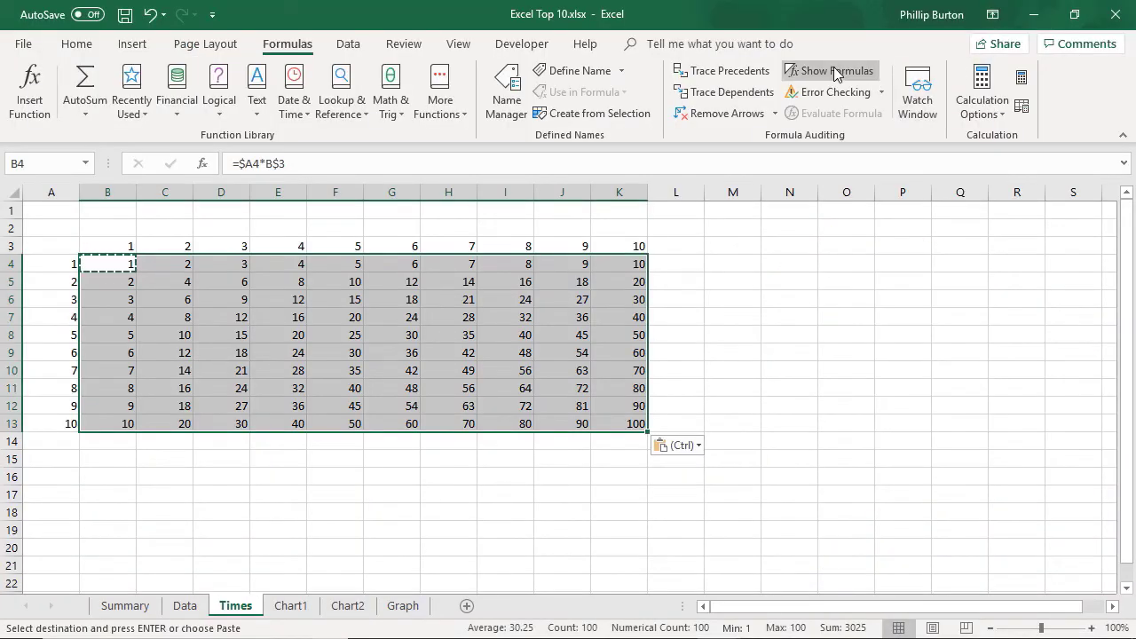
Show the formulas in the cells and examine the references in B4 and F11
click(834, 70)
click(223, 268)
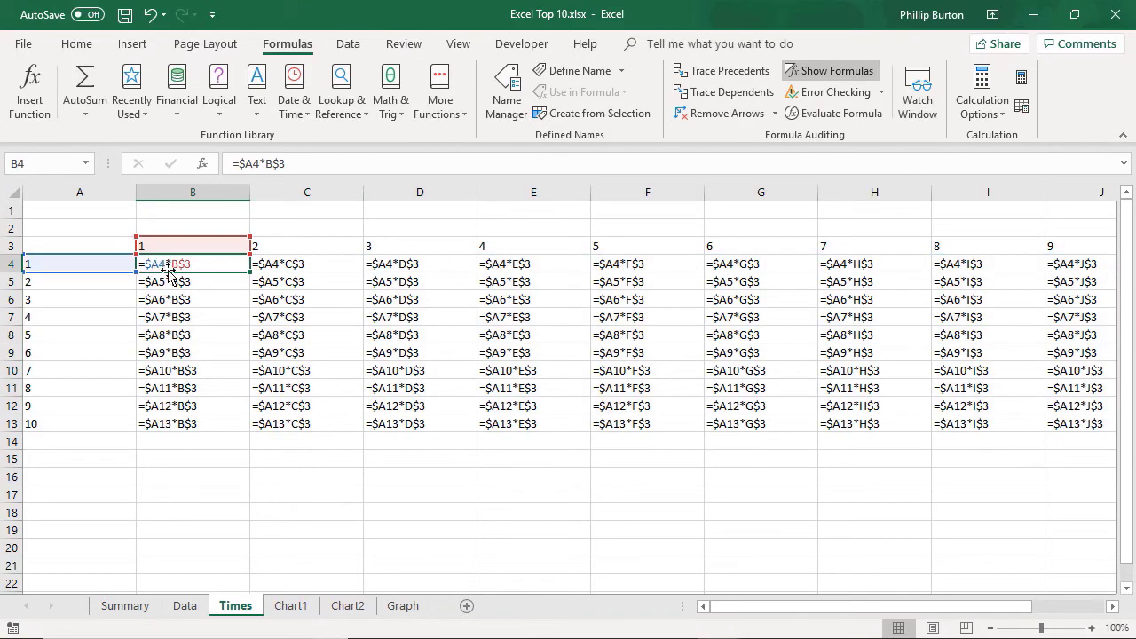
click(10, 388)
double_click(664, 390)
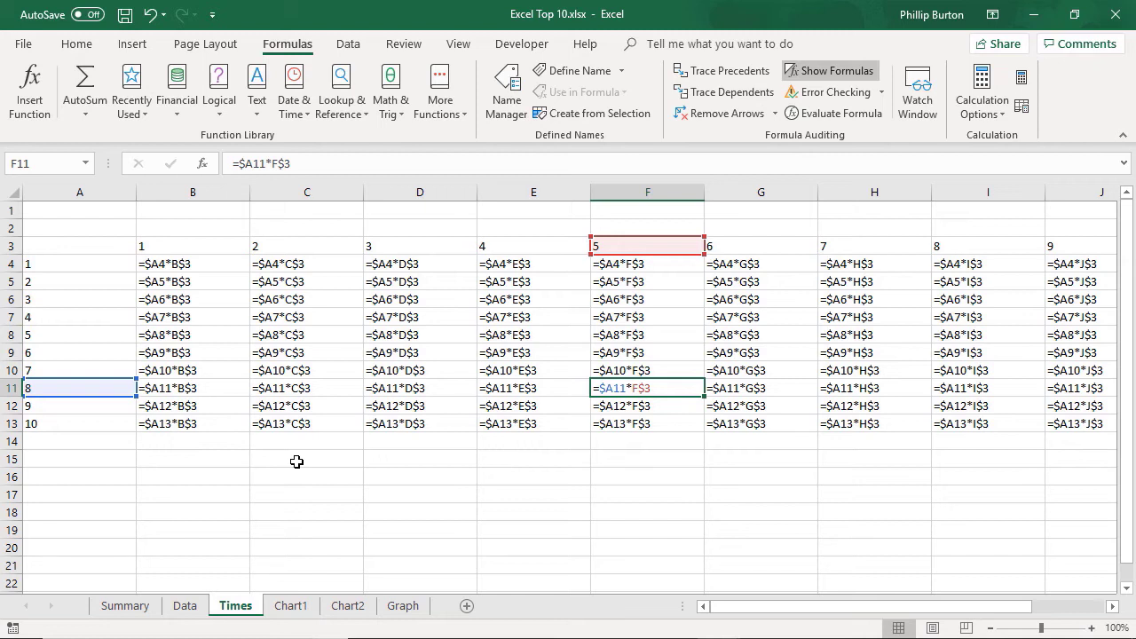
Enter the note "relative" in A15 with the explanation "no $ signs" in B15
click(124, 457)
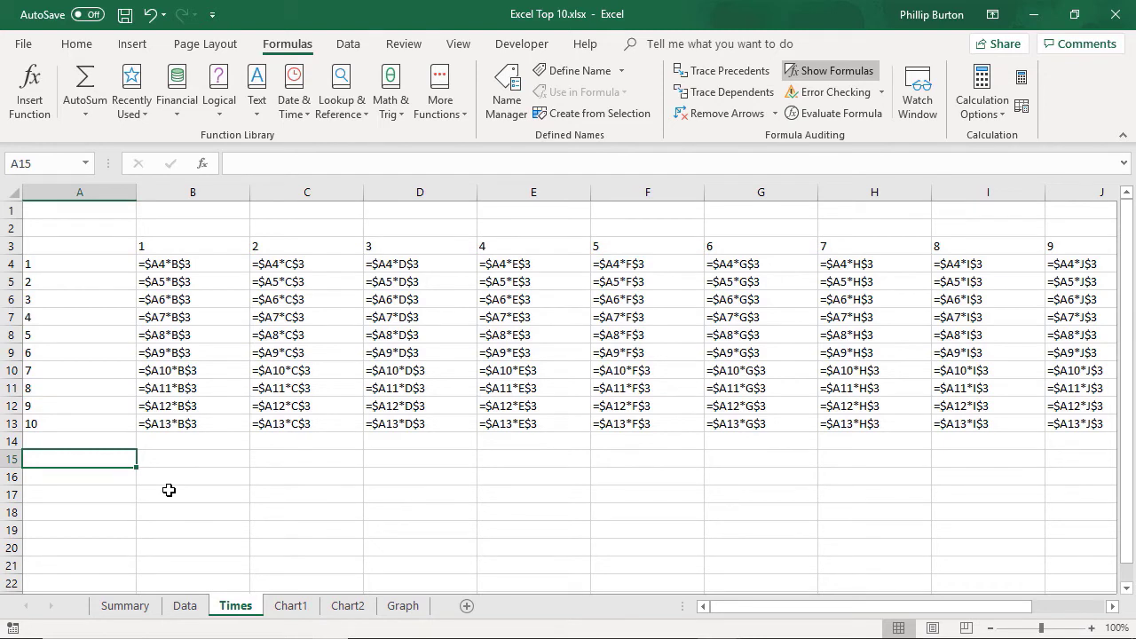
text(relative)
key(Tab)
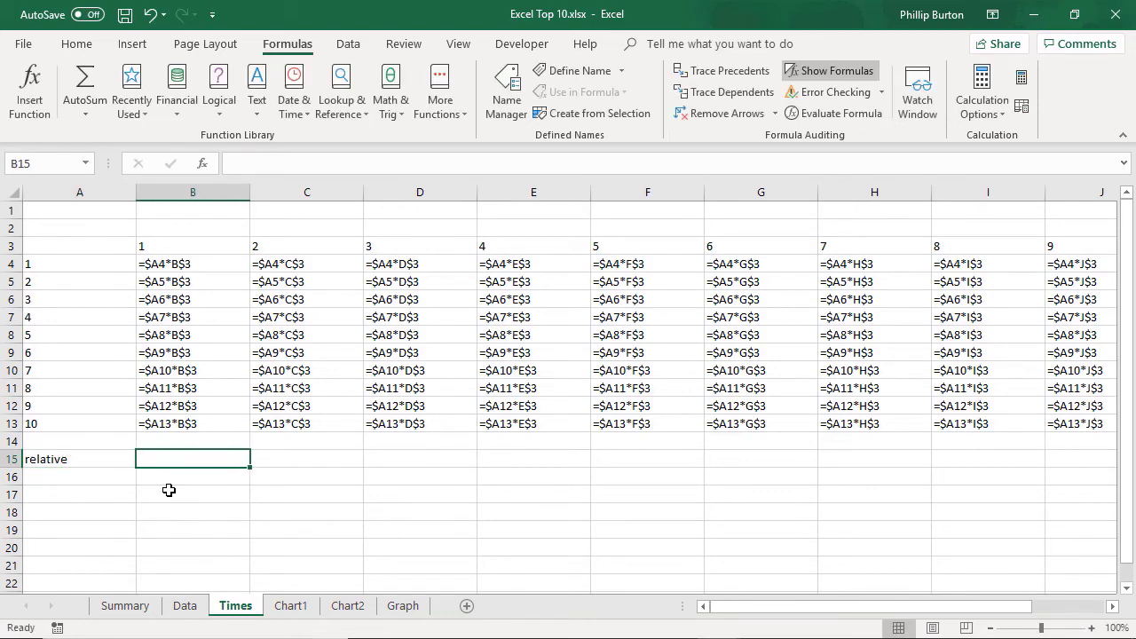
text(no)
text( $ signs)
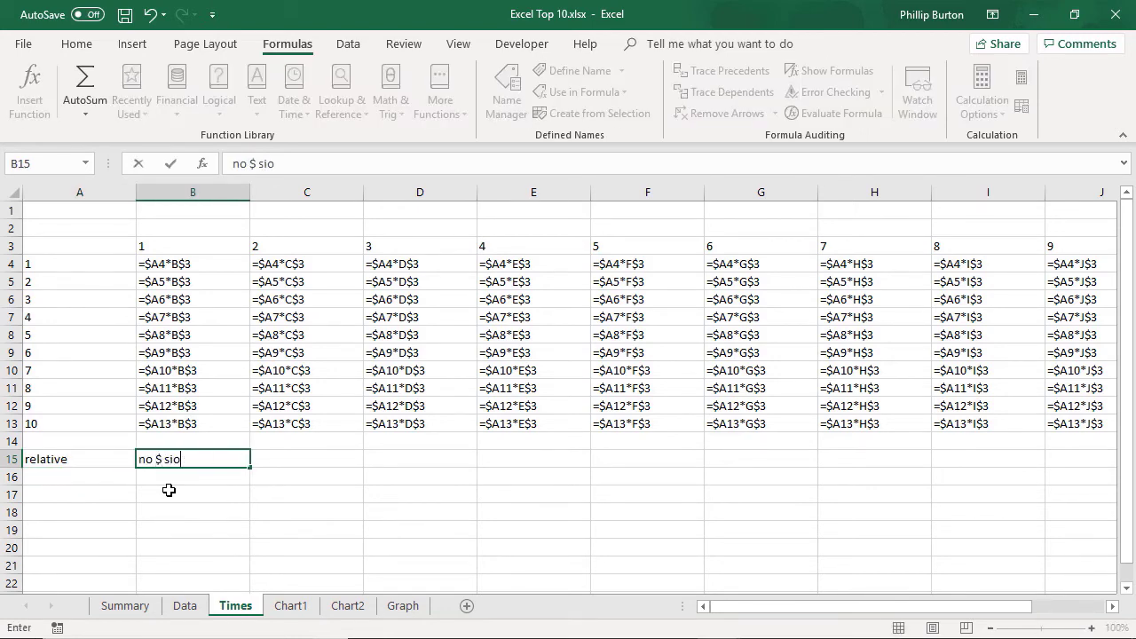
key(Return)
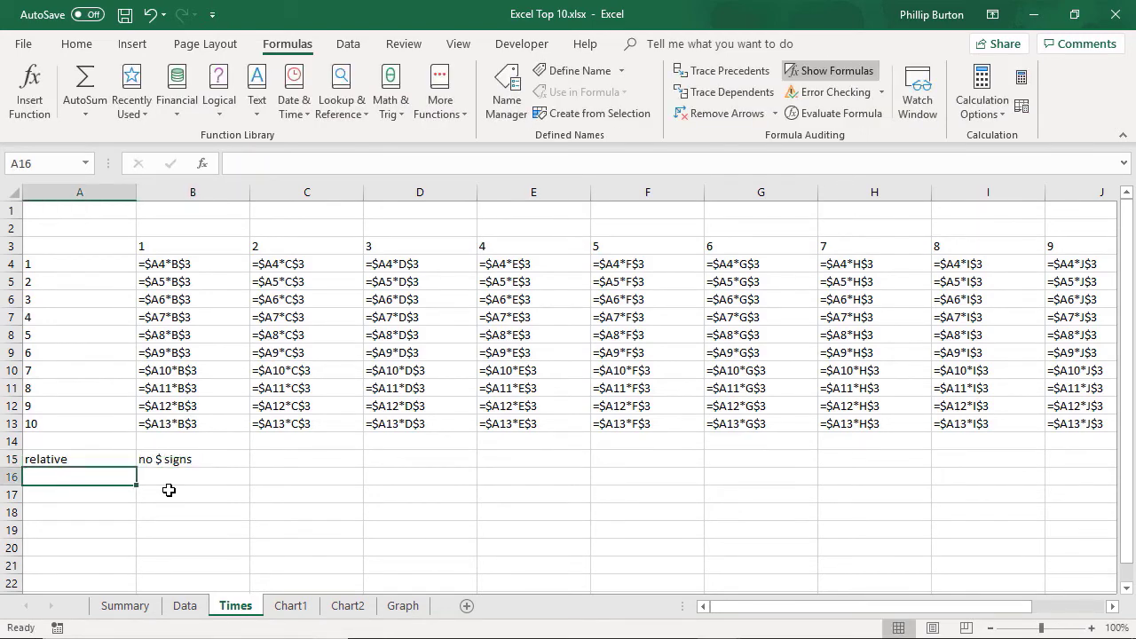
Enter the note "mixed" in A16 with the explanation "where 1 $ sign" in B16
text(mixed)
key(Tab)
text(where )
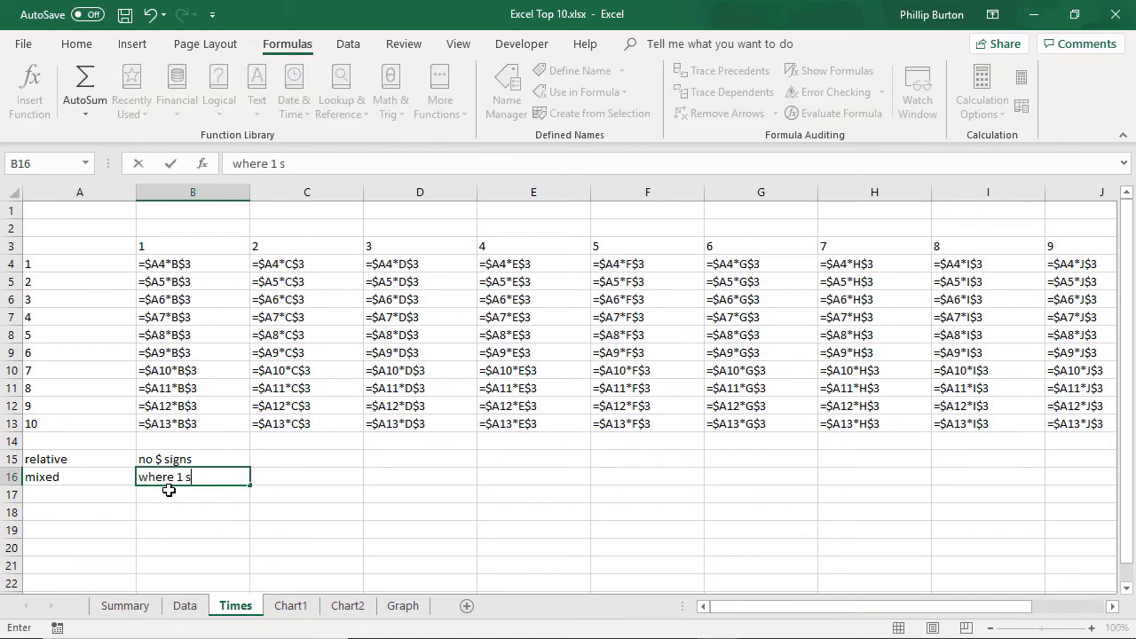
text(1 $ sign)
key(Return)
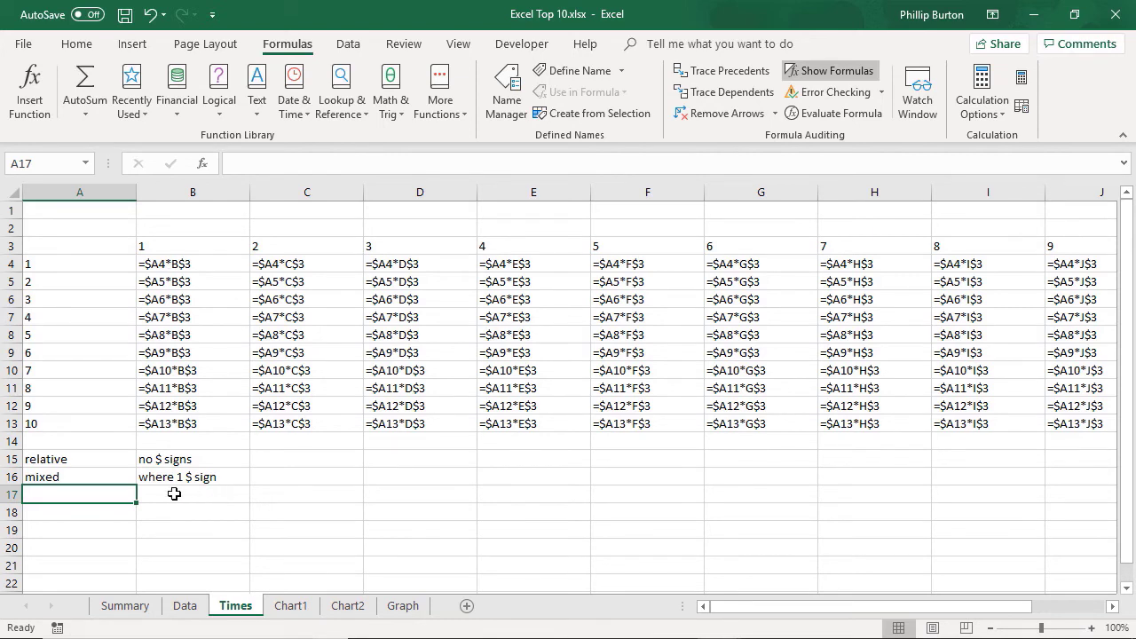
Enter the note "absolute" in A17 with the explanation "where 2 $ sign" in B17
text(abs)
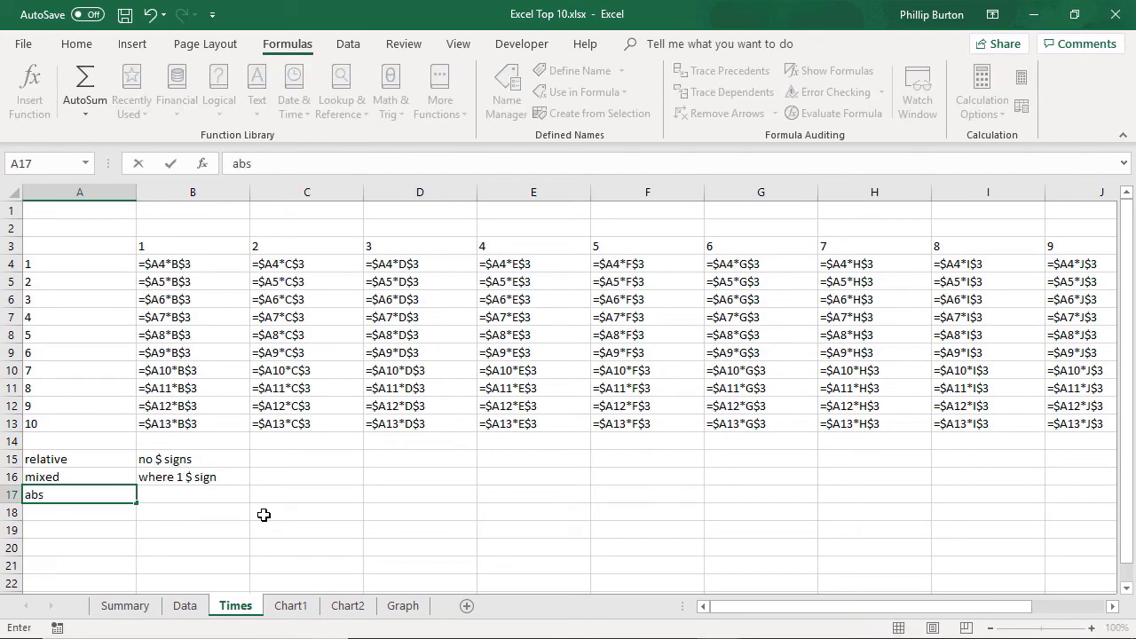
text(olute)
key(Tab)
text(where 2)
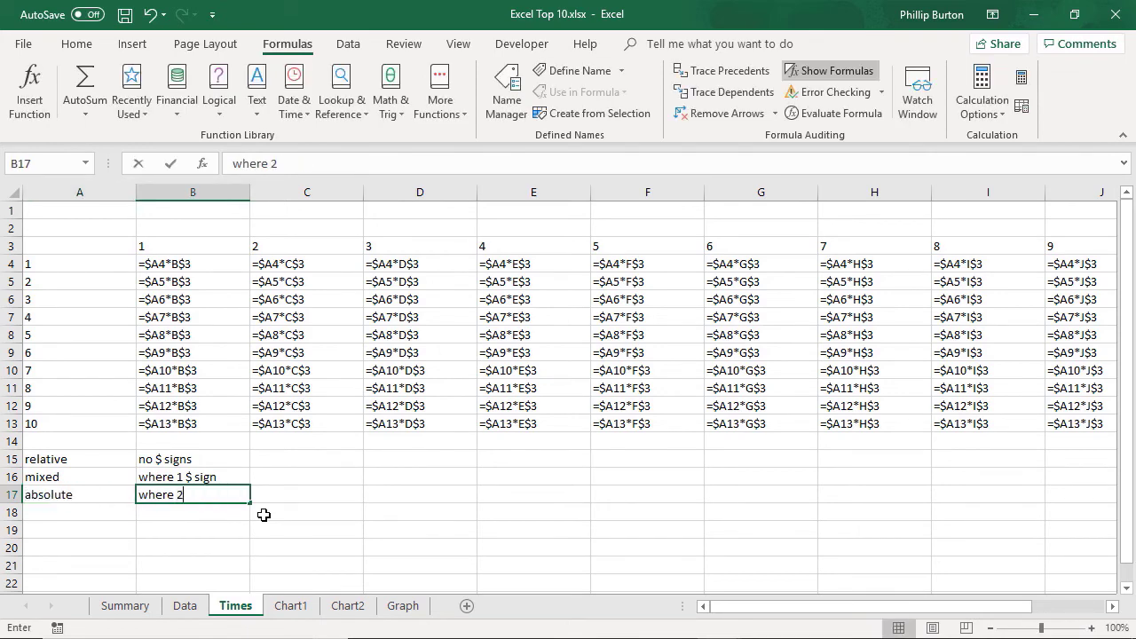
text( $sign)
key(BackSpace)
key(BackSpace)
key(BackSpace)
key(BackSpace)
text(siug)
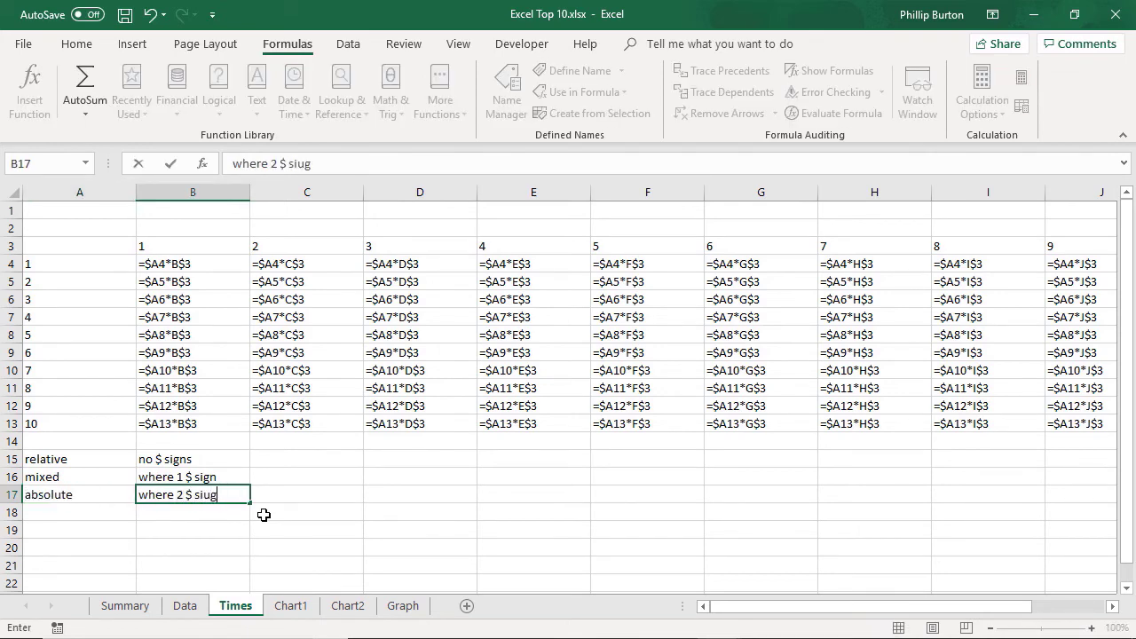
key(BackSpace)
key(BackSpace)
text(gn)
key(Return)
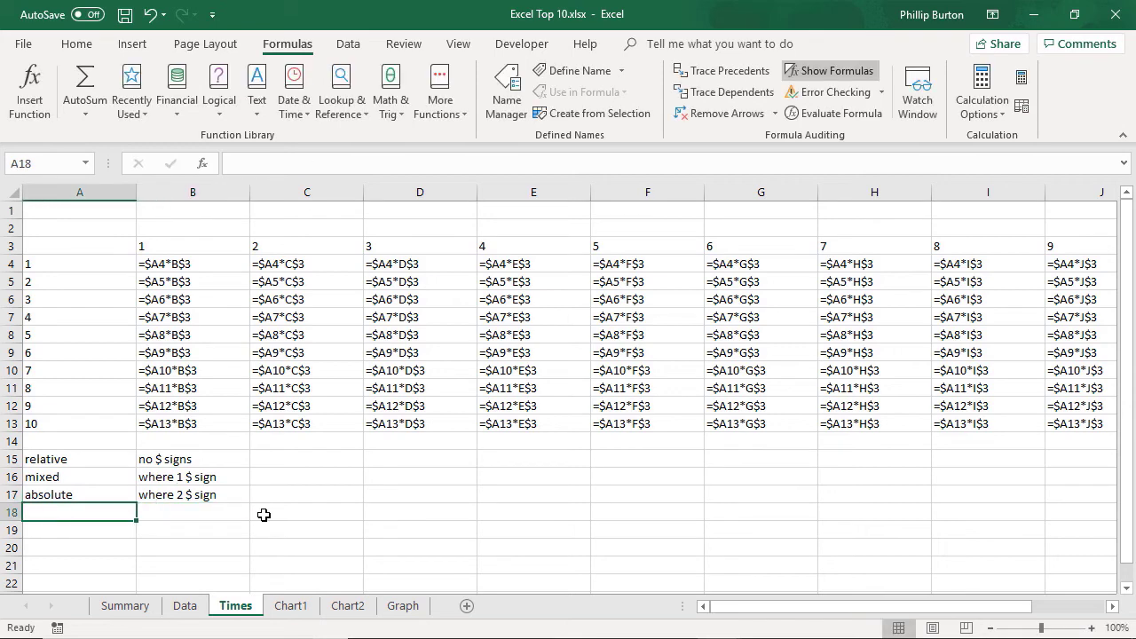
Display results instead of formulas and change the B4 formula to the fully absolute =$A$4*$B$3
click(828, 74)
click(124, 264)
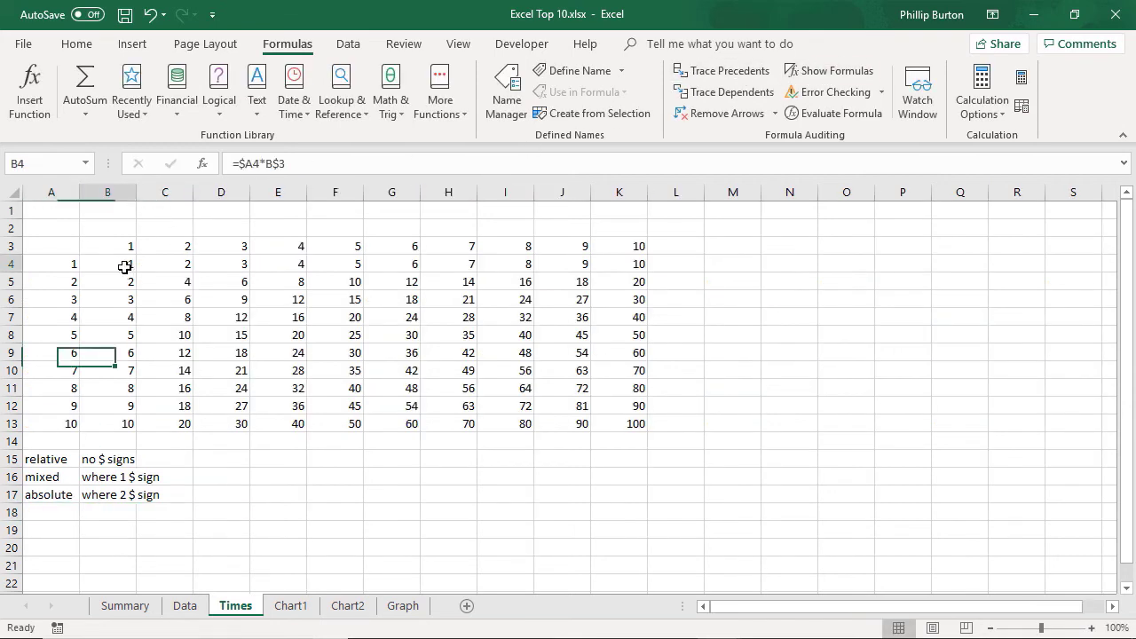
click(251, 165)
text($)
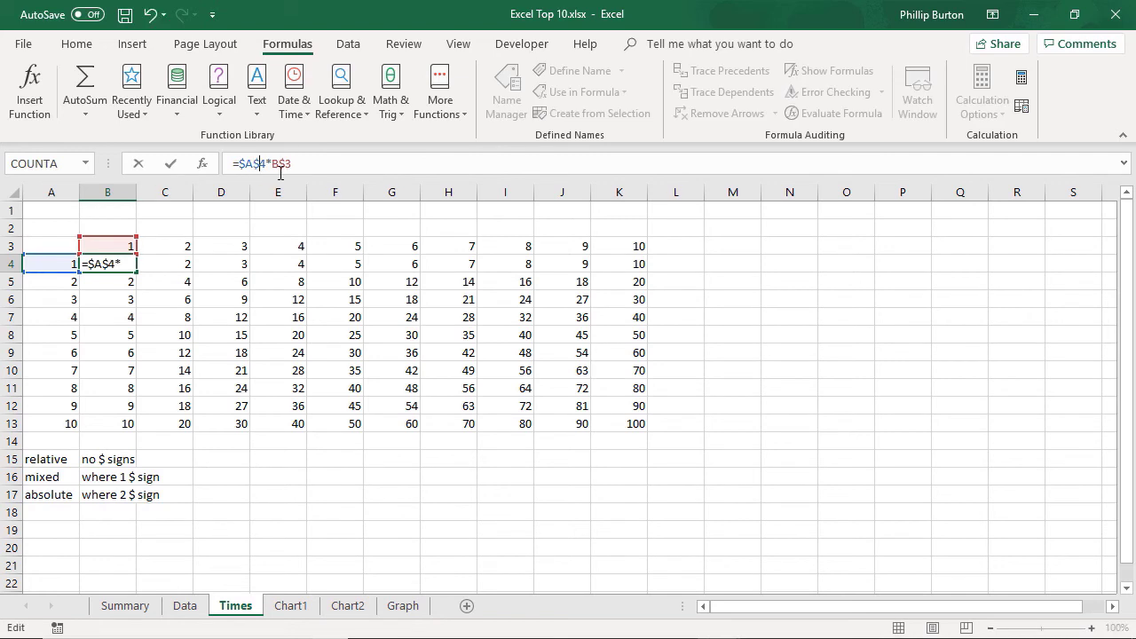
click(274, 164)
text($)
key(Return)
Copy the absolute B4 formula to B4:K13 and show the formulas to examine the copied references
key(Up)
key(ctrl+c)
shift+click(634, 426)
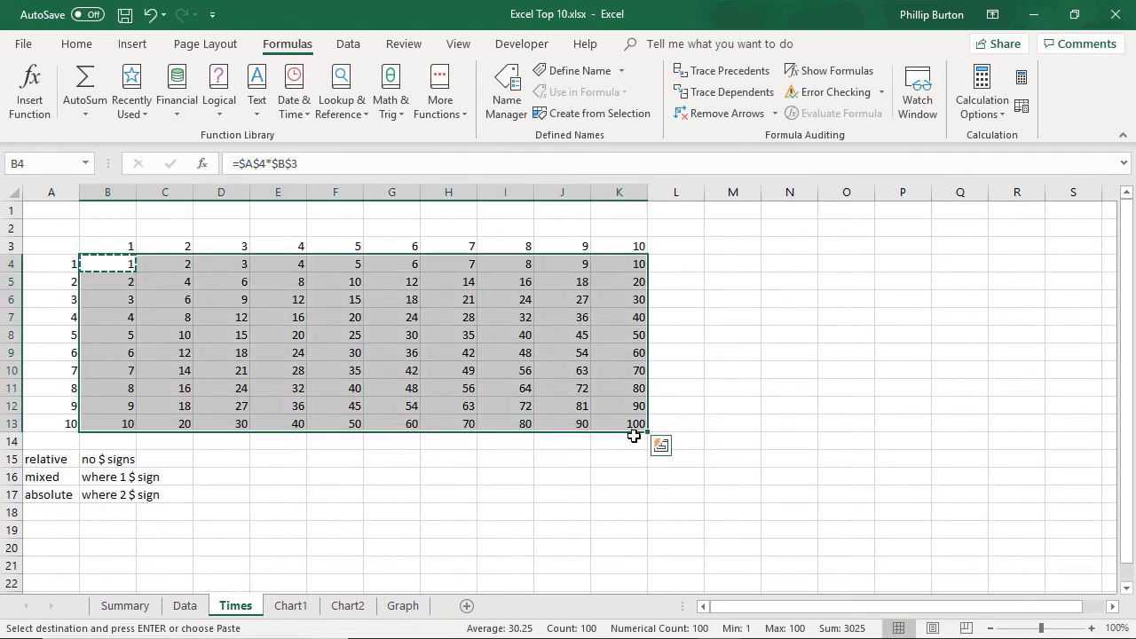
key(ctrl+v)
click(831, 70)
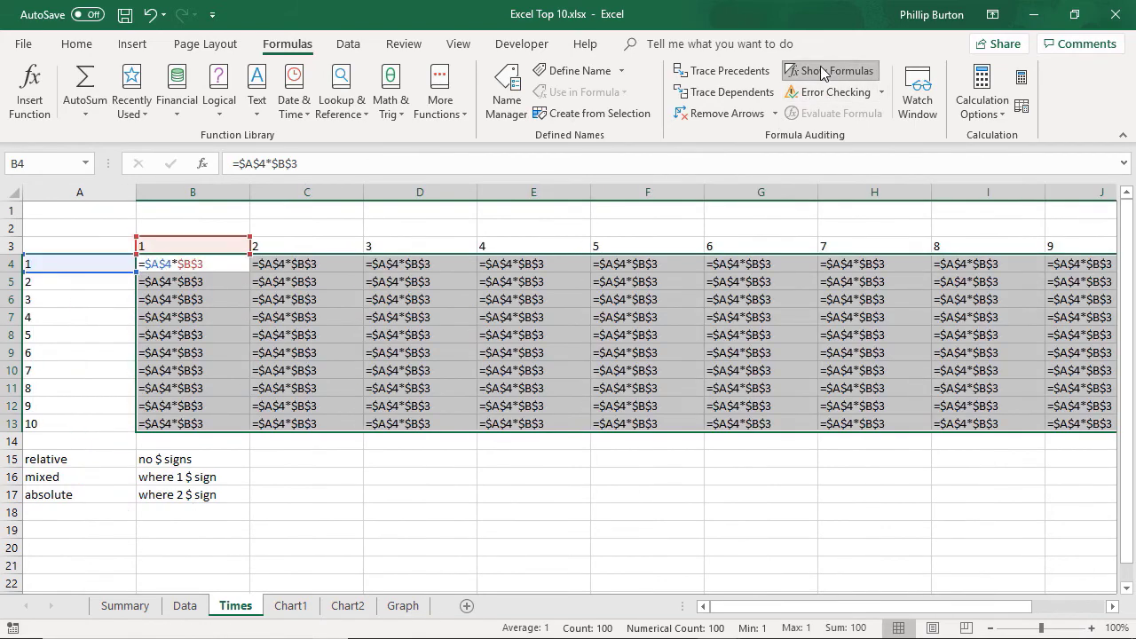
click(183, 266)
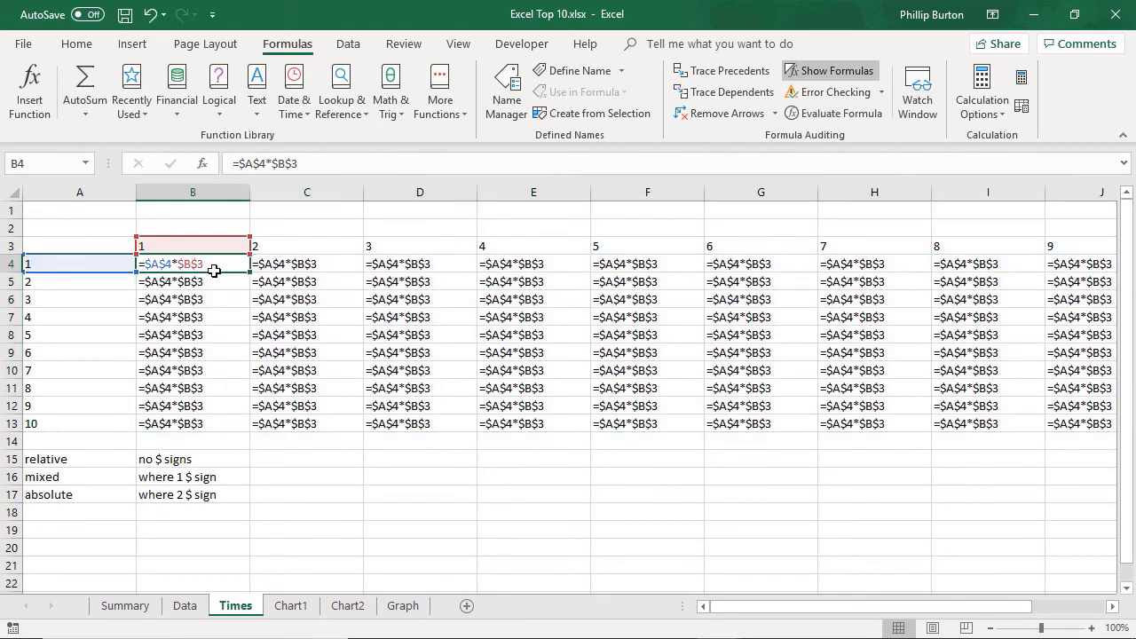
Change the formula in B4 back to the mixed references =$A4*B$3
click(255, 167)
key(BackSpace)
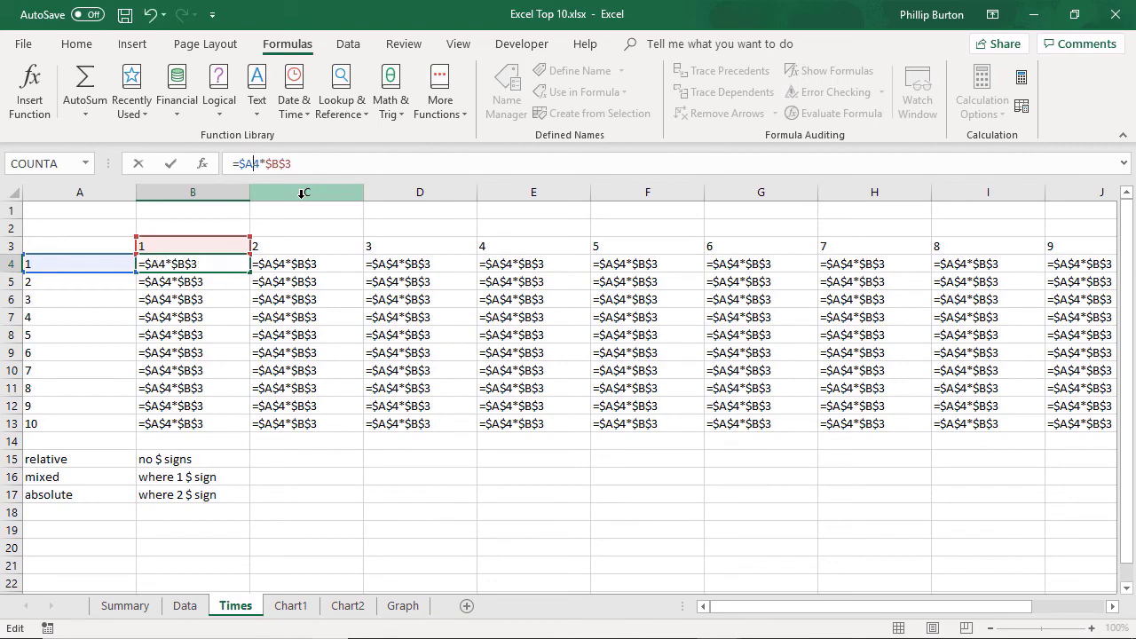
click(274, 165)
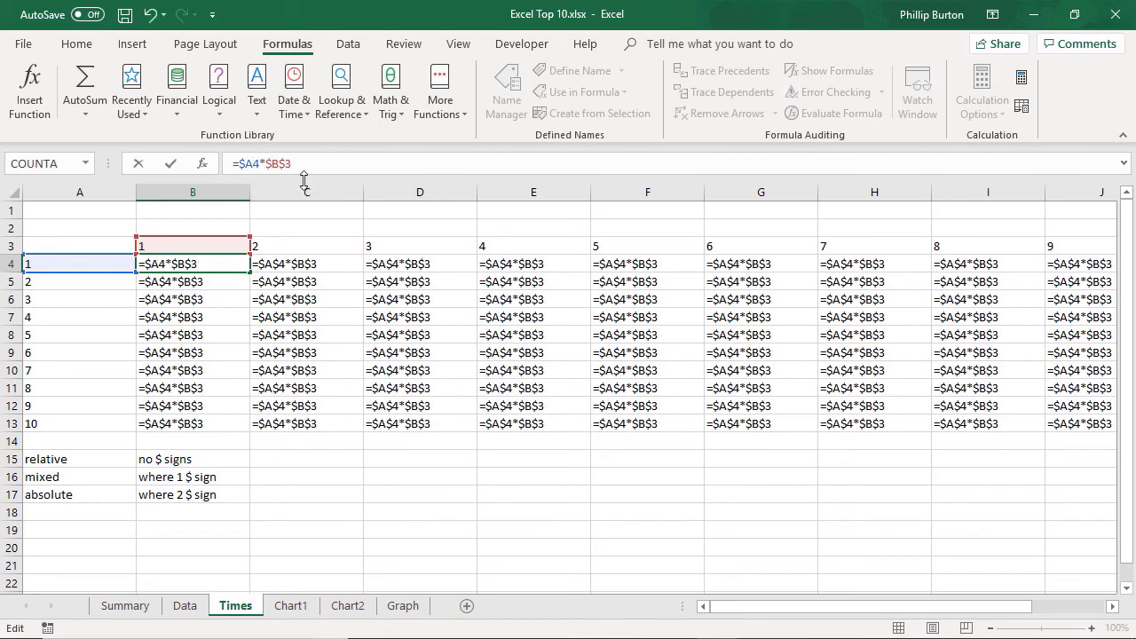
key(BackSpace)
key(Return)
Copy the mixed-reference formula from B4 to the range B4:I13
key(Up)
key(ctrl+c)
shift+click(974, 423)
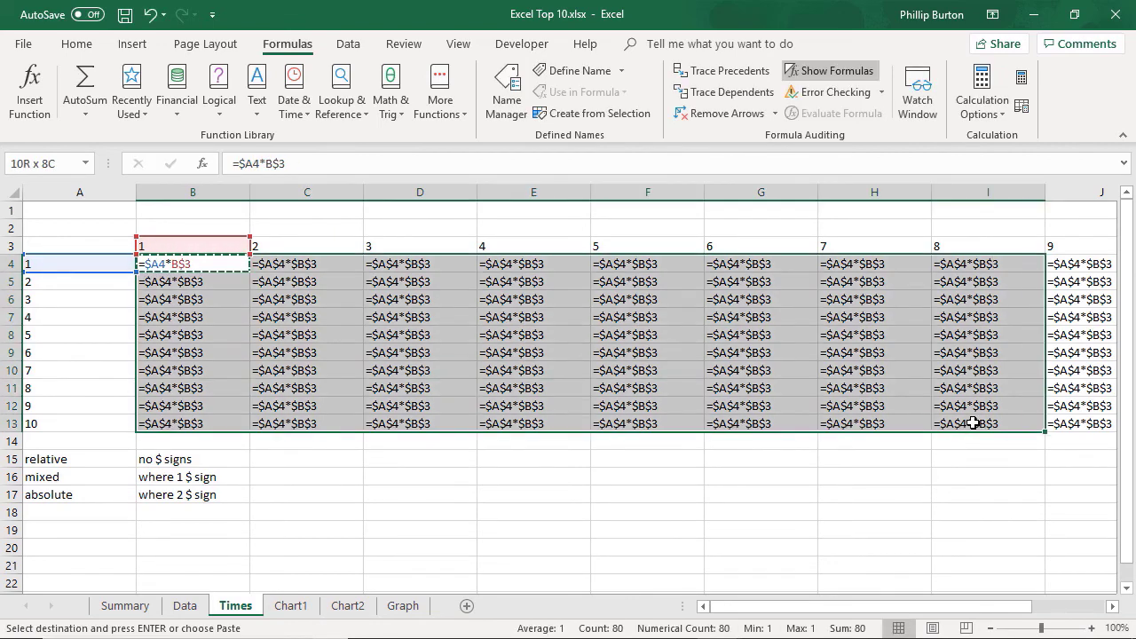
key(ctrl+v)
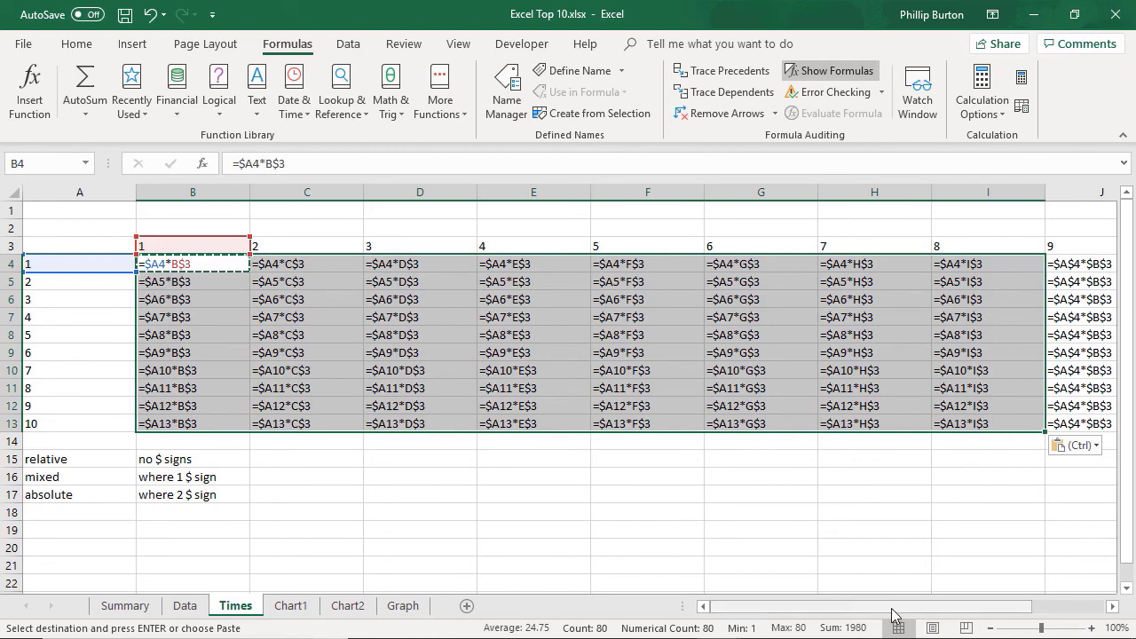
Display results instead of formulas and copy B4 across the full times table B4:K13
click(835, 76)
shift+click(639, 423)
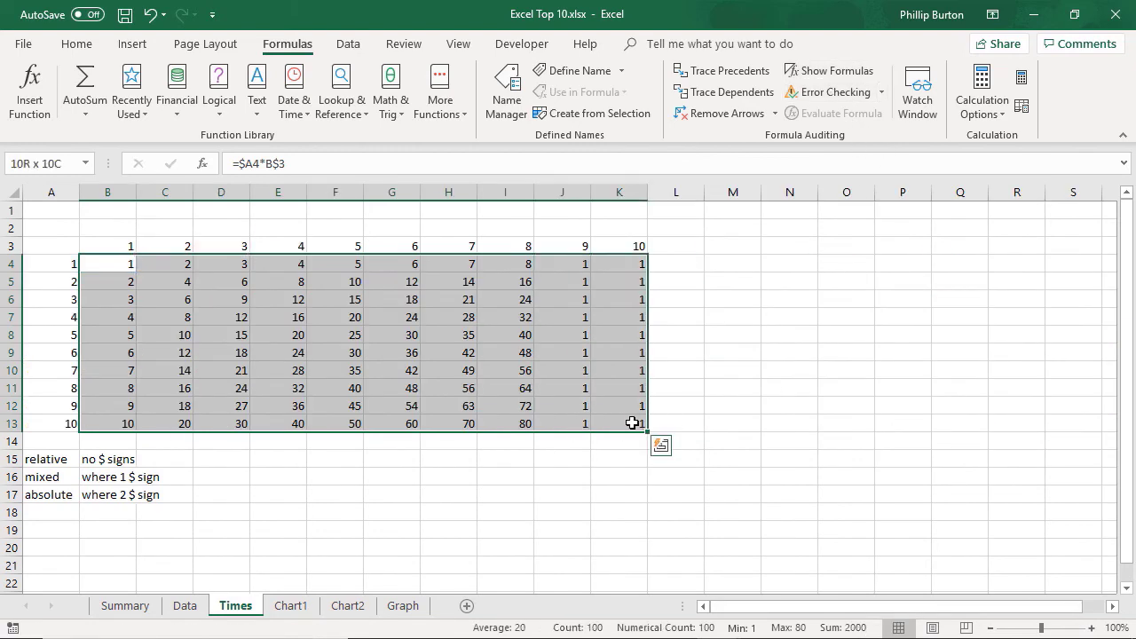
click(113, 262)
key(ctrl+c)
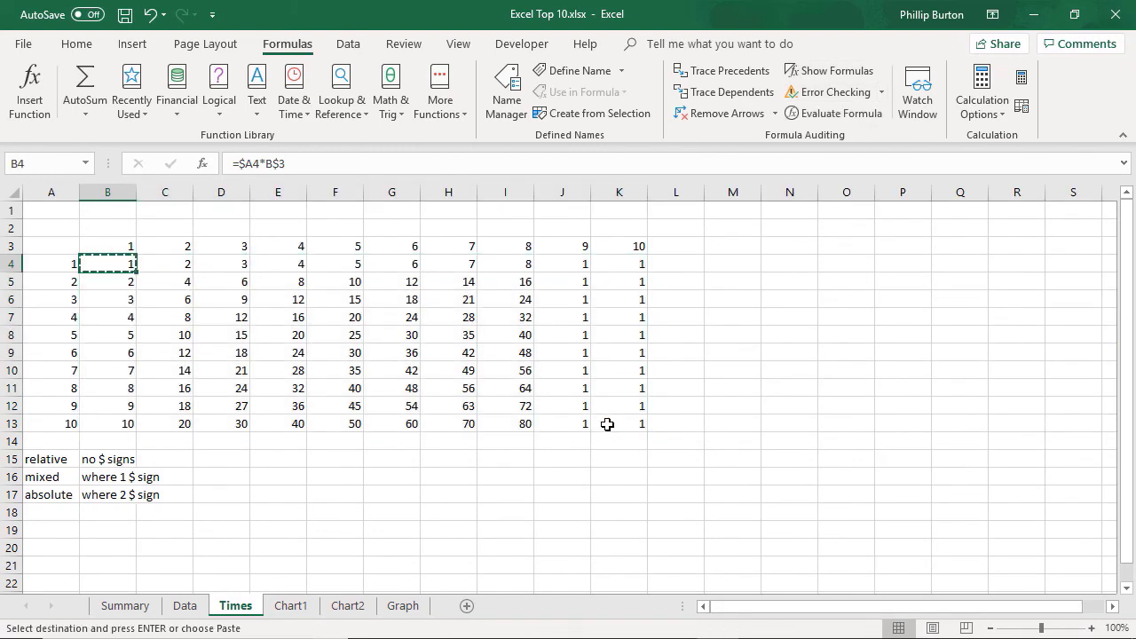
shift+click(609, 426)
key(ctrl+v)
key(alt+Tab)
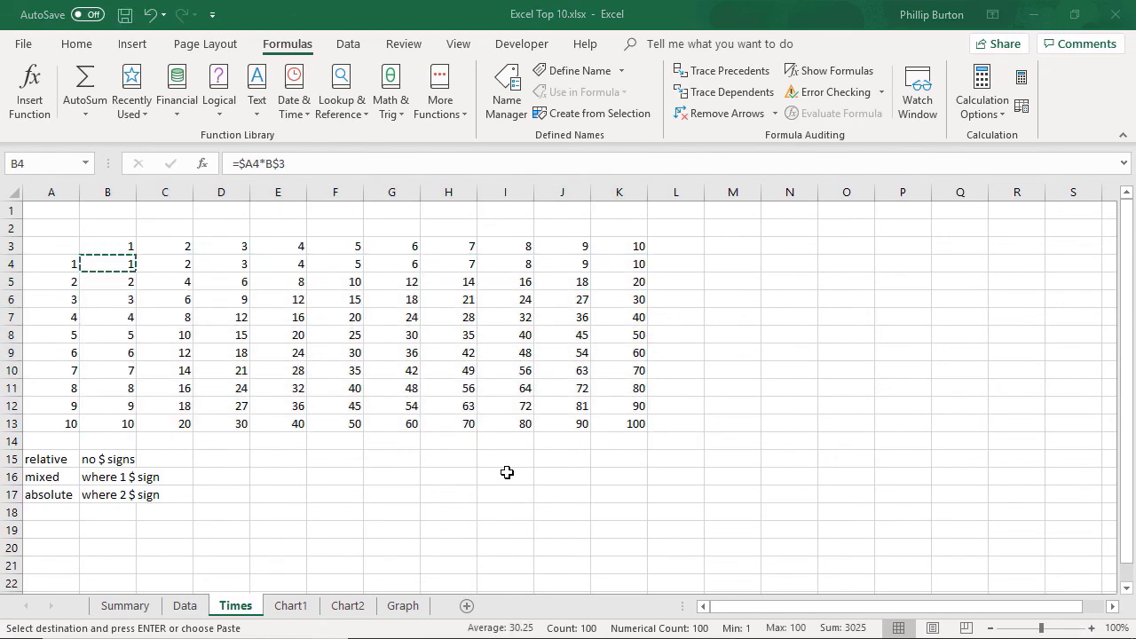